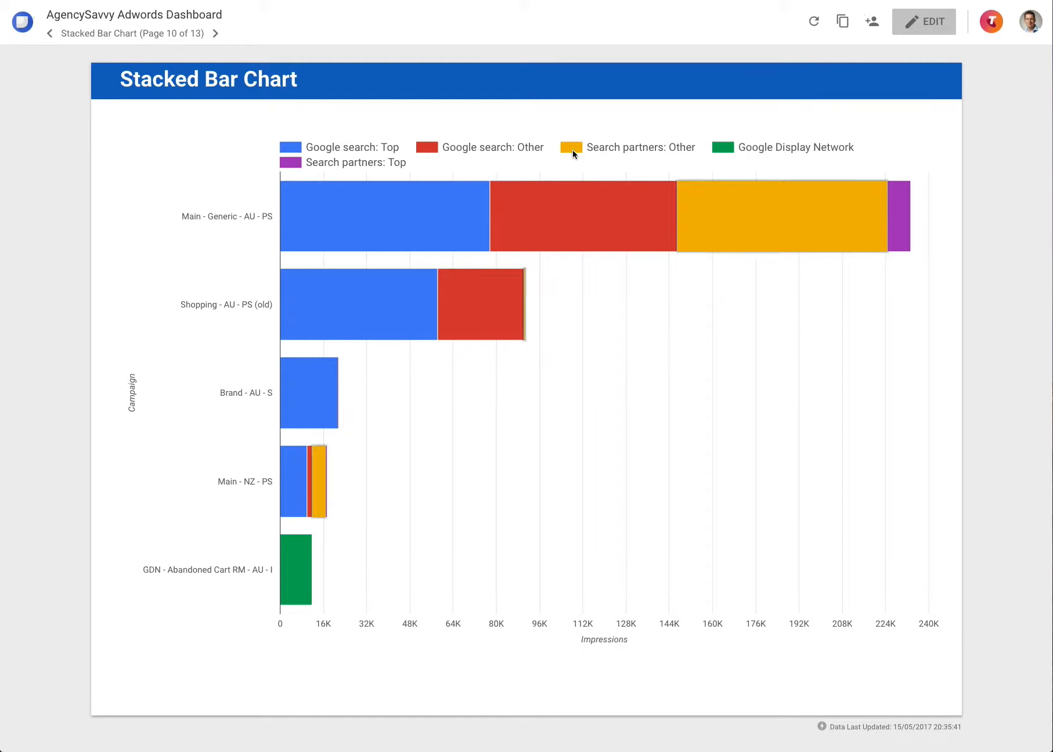
# Step: Read the stacked bar segment values, then advance to the Pie Chart page (11 of 13)
pyautogui.moveTo(871, 246)
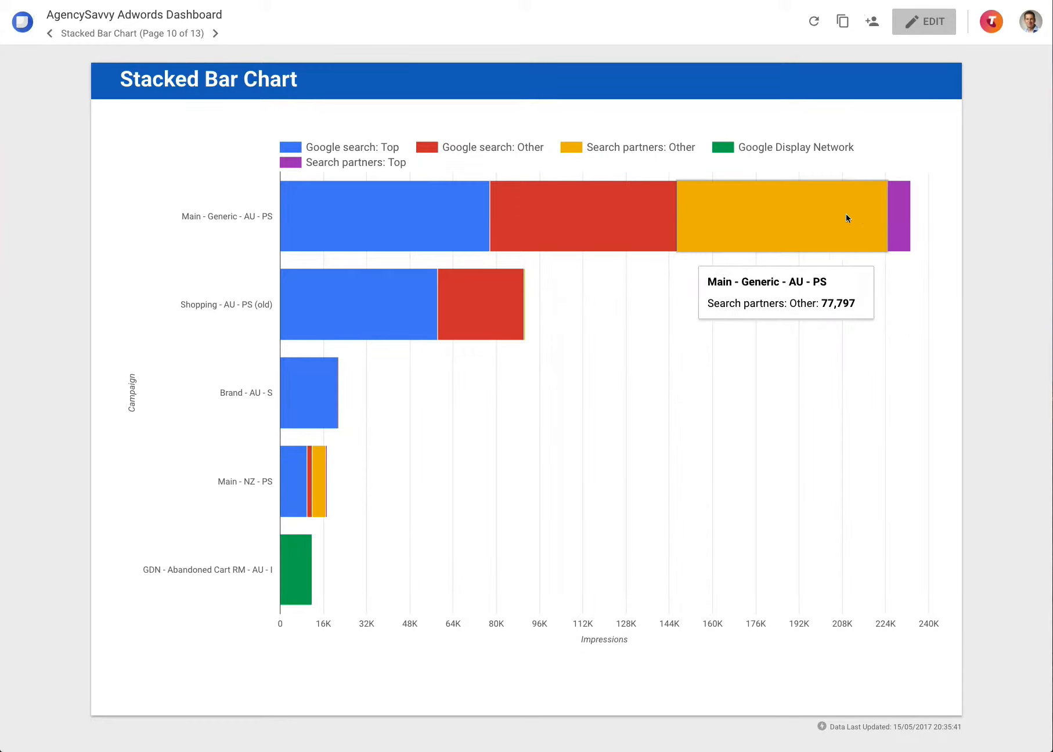
pyautogui.moveTo(383, 203)
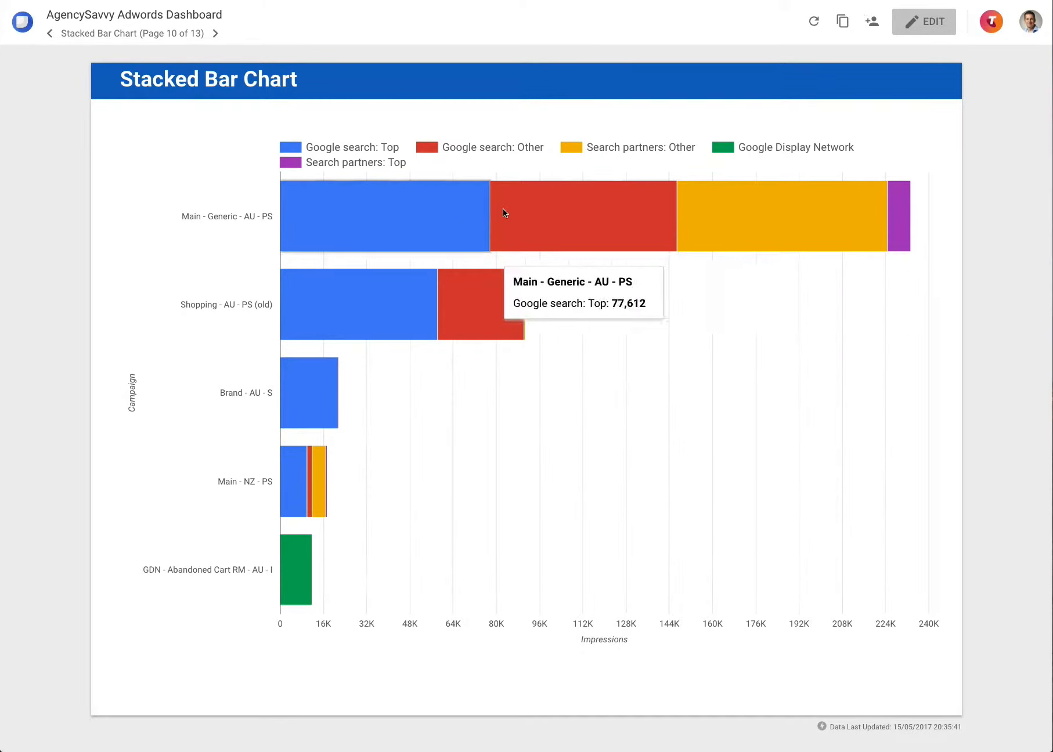
pyautogui.moveTo(772, 212)
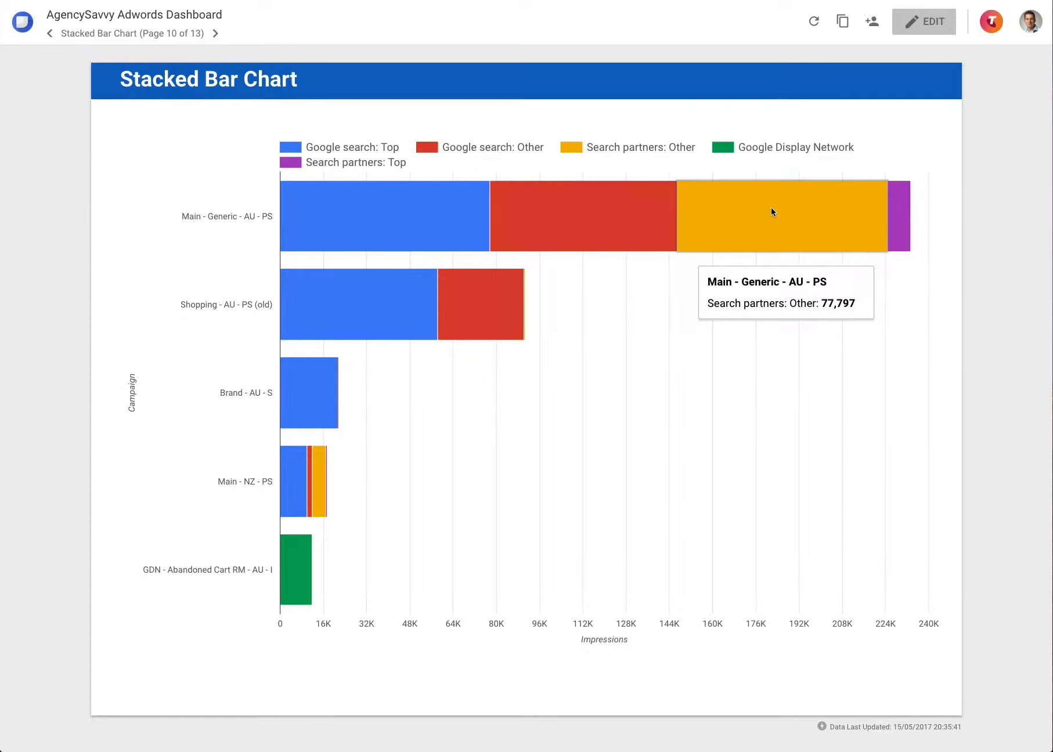
pyautogui.moveTo(524, 306)
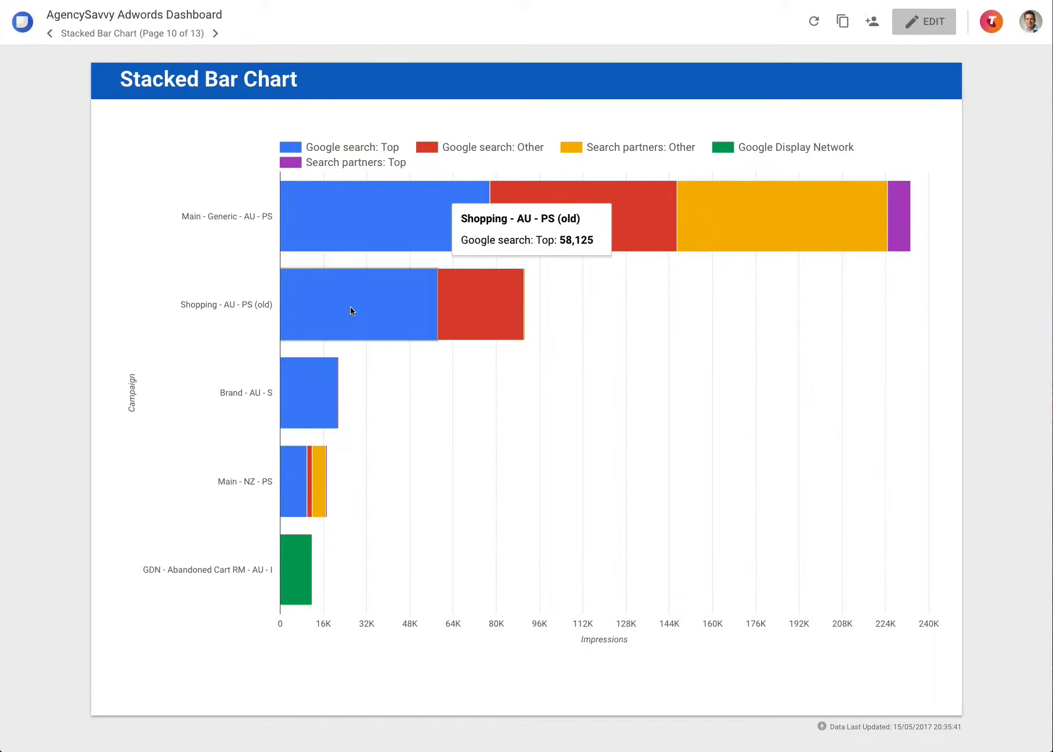
pyautogui.moveTo(308, 478)
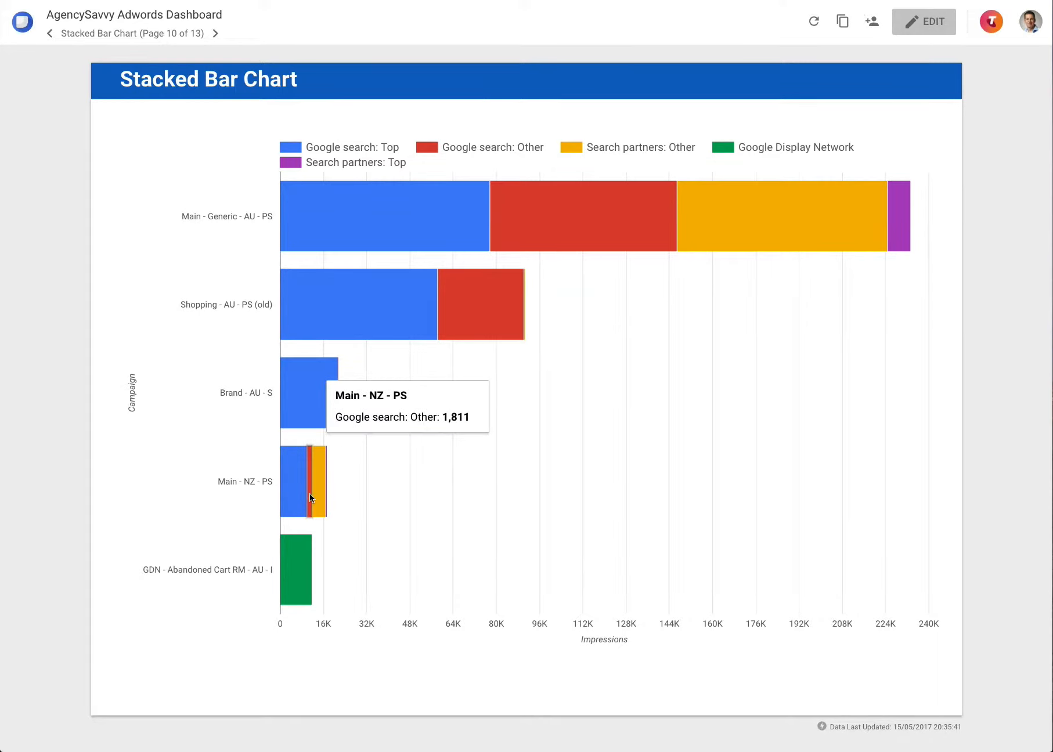
pyautogui.moveTo(301, 386)
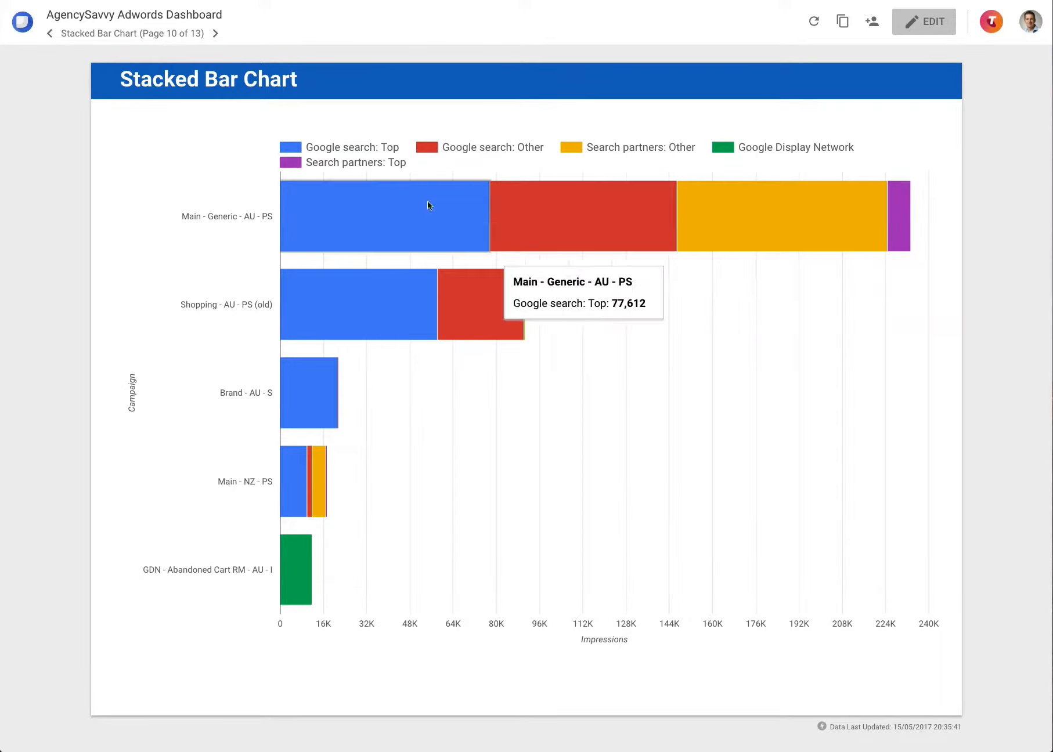
pyautogui.moveTo(491, 209)
pyautogui.moveTo(440, 317)
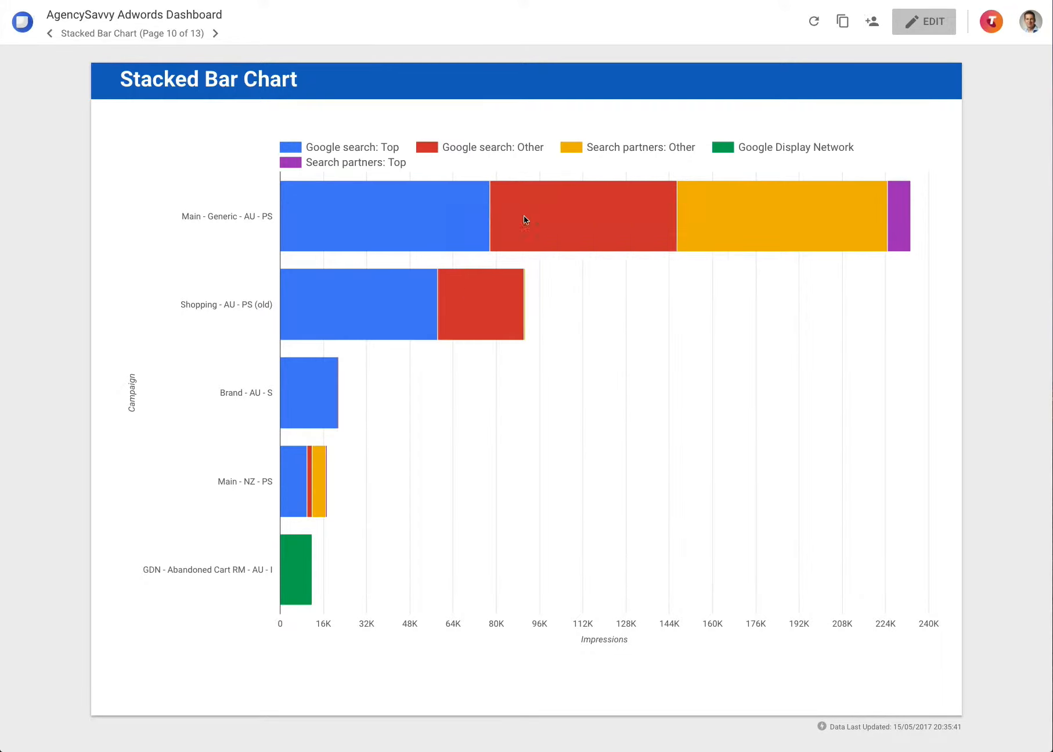
pyautogui.moveTo(547, 213)
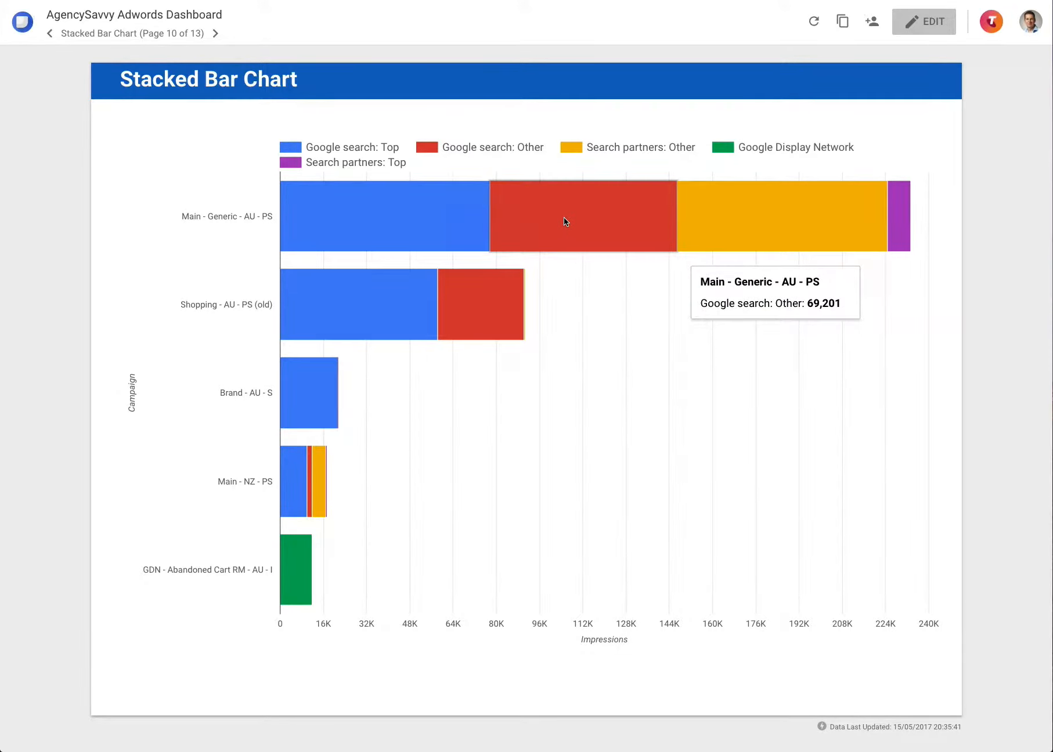
pyautogui.moveTo(438, 219)
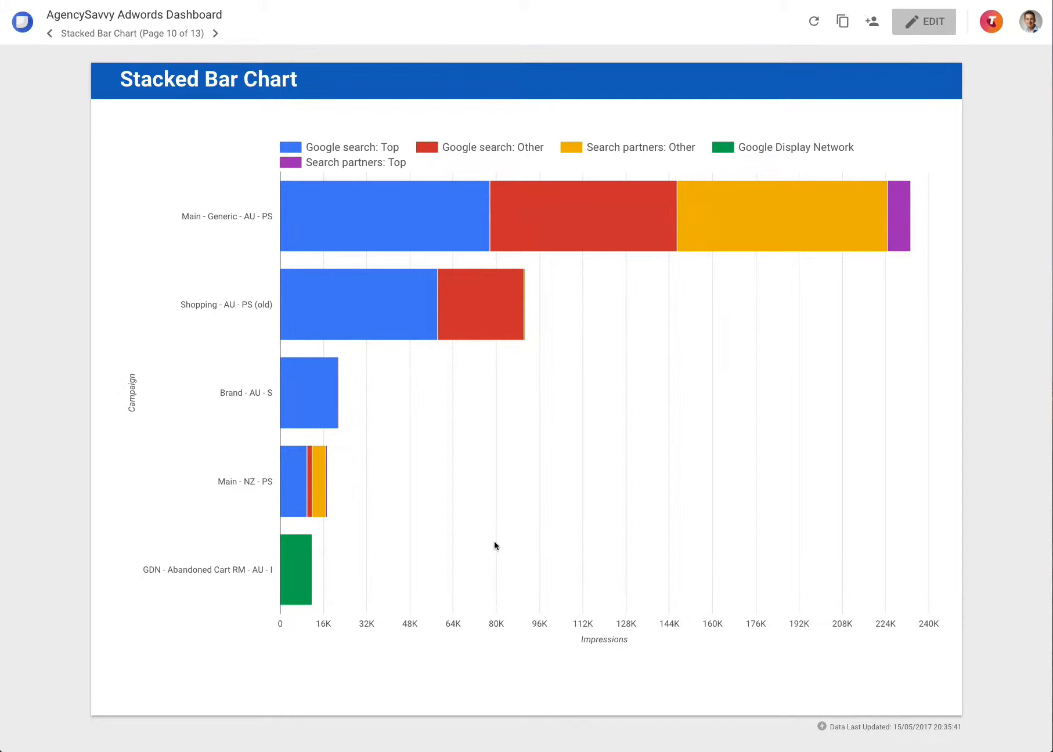
pyautogui.click(215, 34)
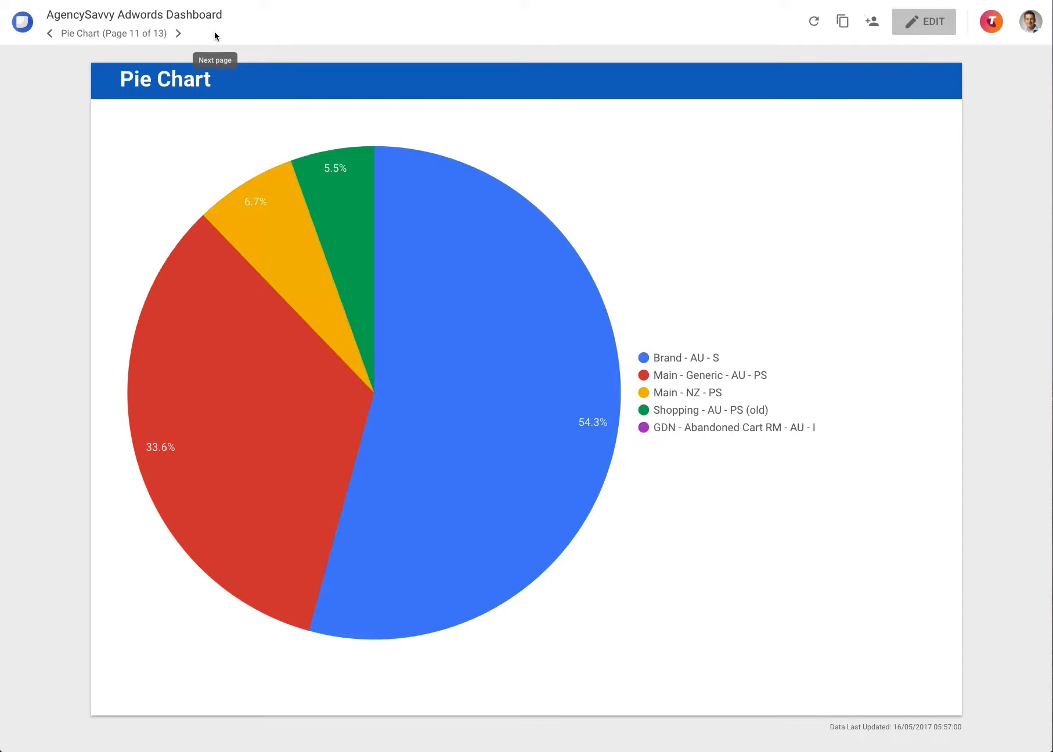
# Step: Page forward through the campaign Table and Main Account KPIs pages, then return to the Table page
pyautogui.click(181, 34)
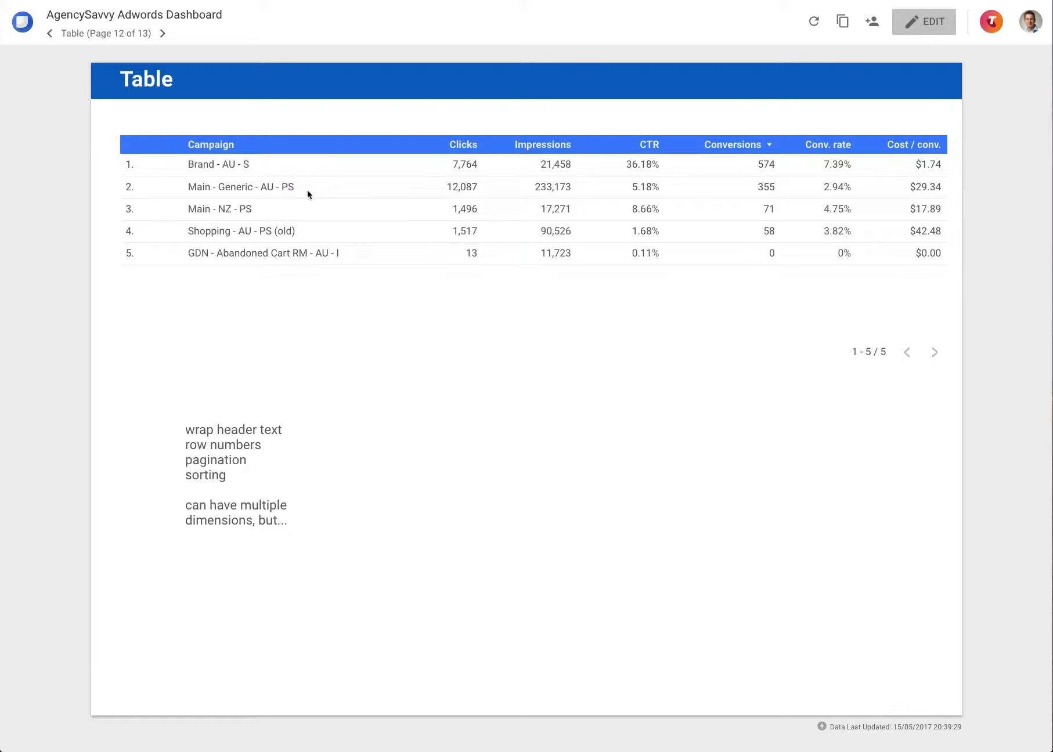
pyautogui.click(162, 35)
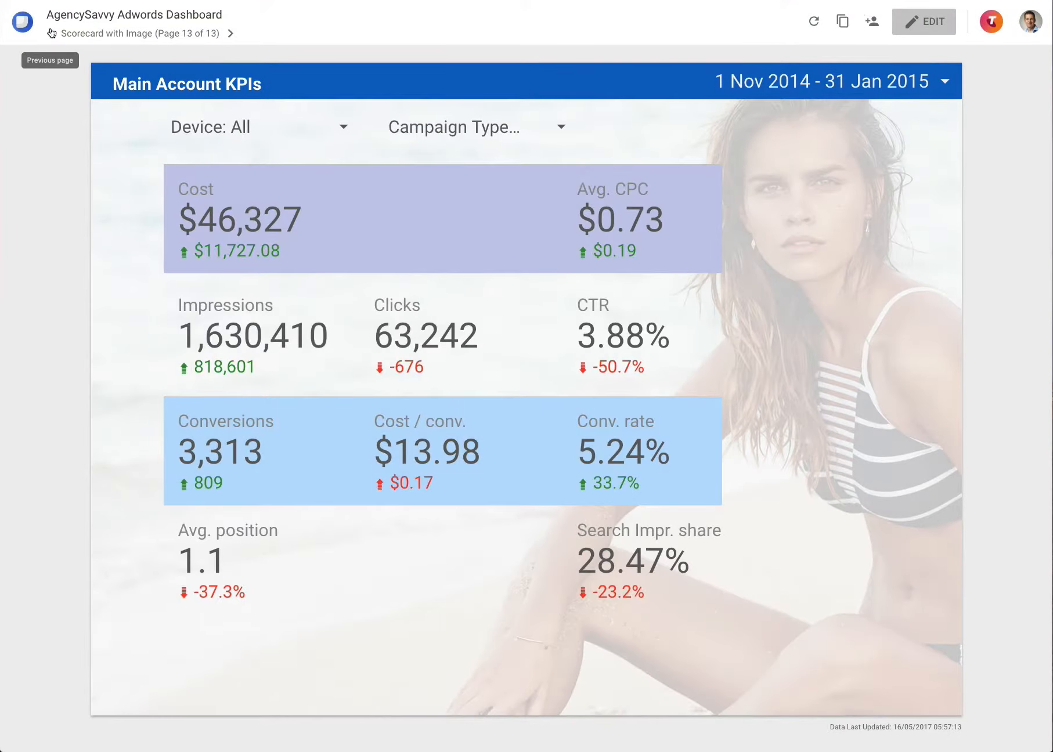
pyautogui.click(49, 33)
# Step: Jump to page 8, Time Series & Scorecard, and put the report into edit mode
pyautogui.click(139, 33)
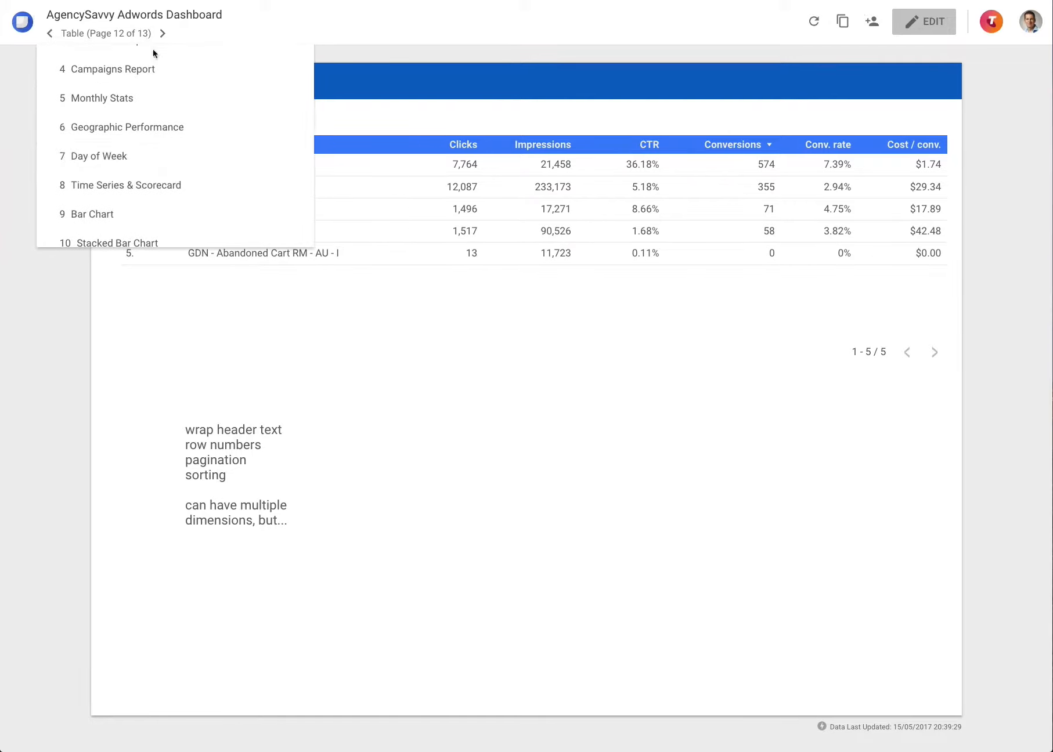
pyautogui.scroll(-1, 146, 206)
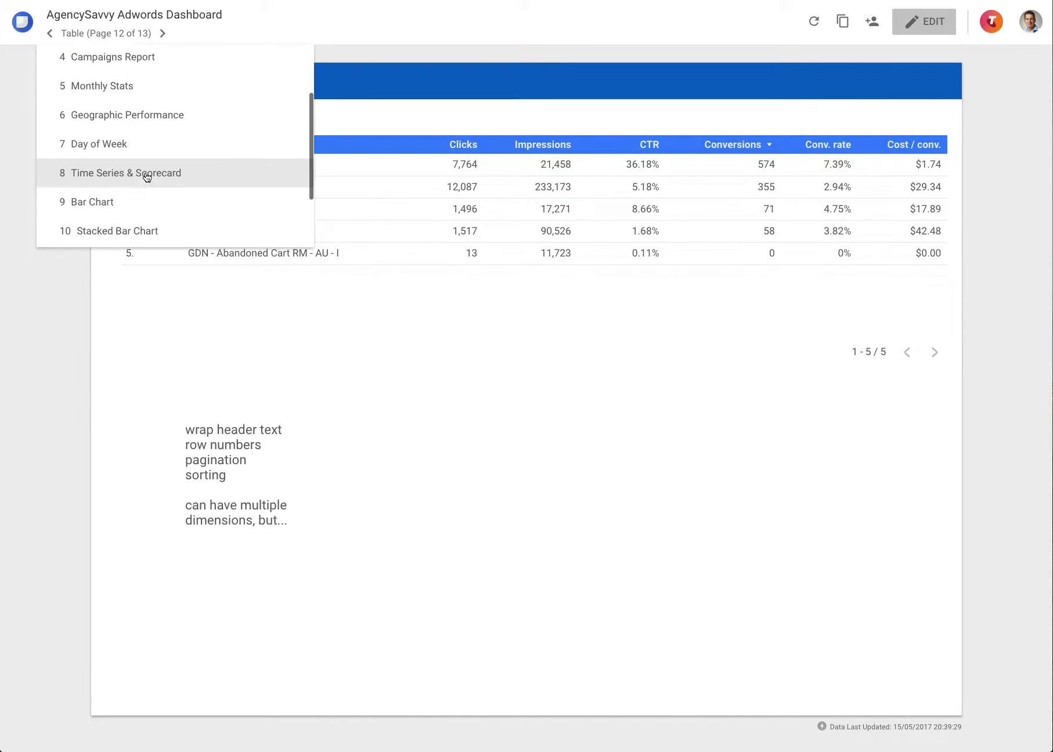
pyautogui.click(145, 173)
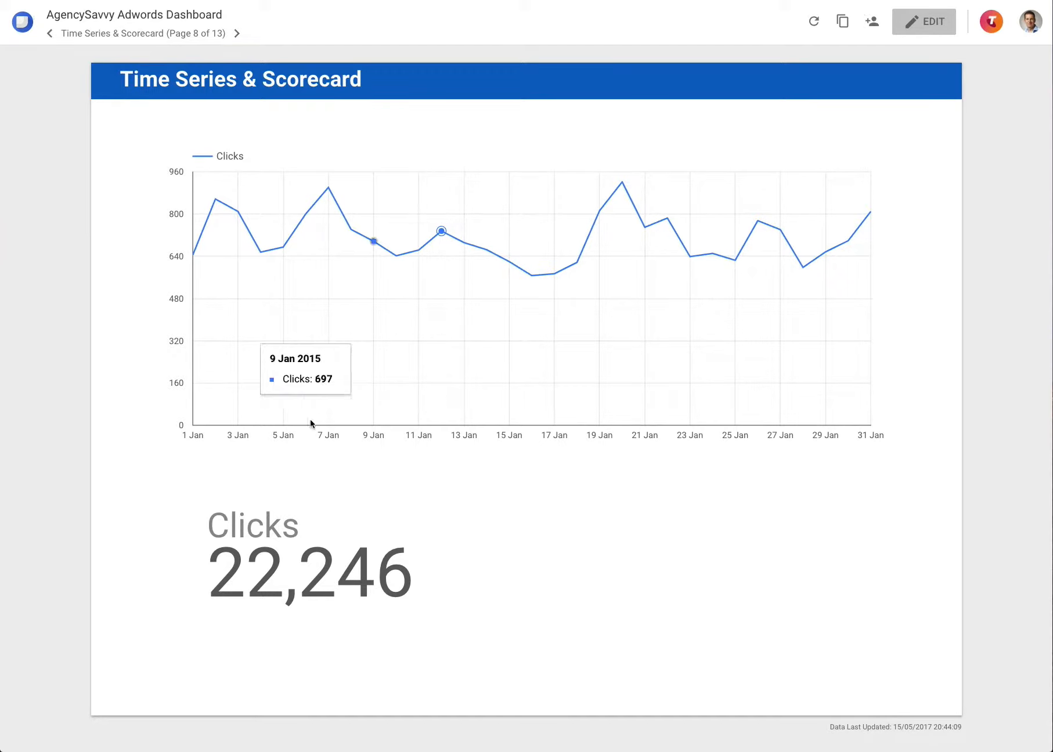
pyautogui.click(927, 26)
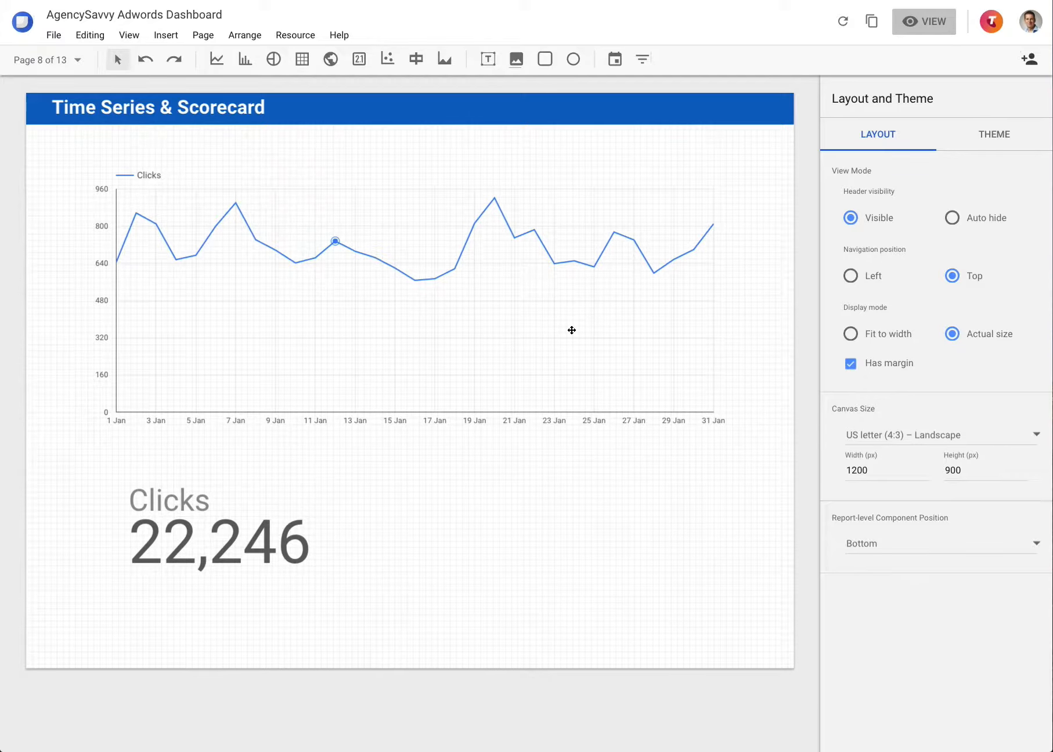
# Step: Select the Clicks time series chart and start adding a breakdown dimension
pyautogui.click(571, 330)
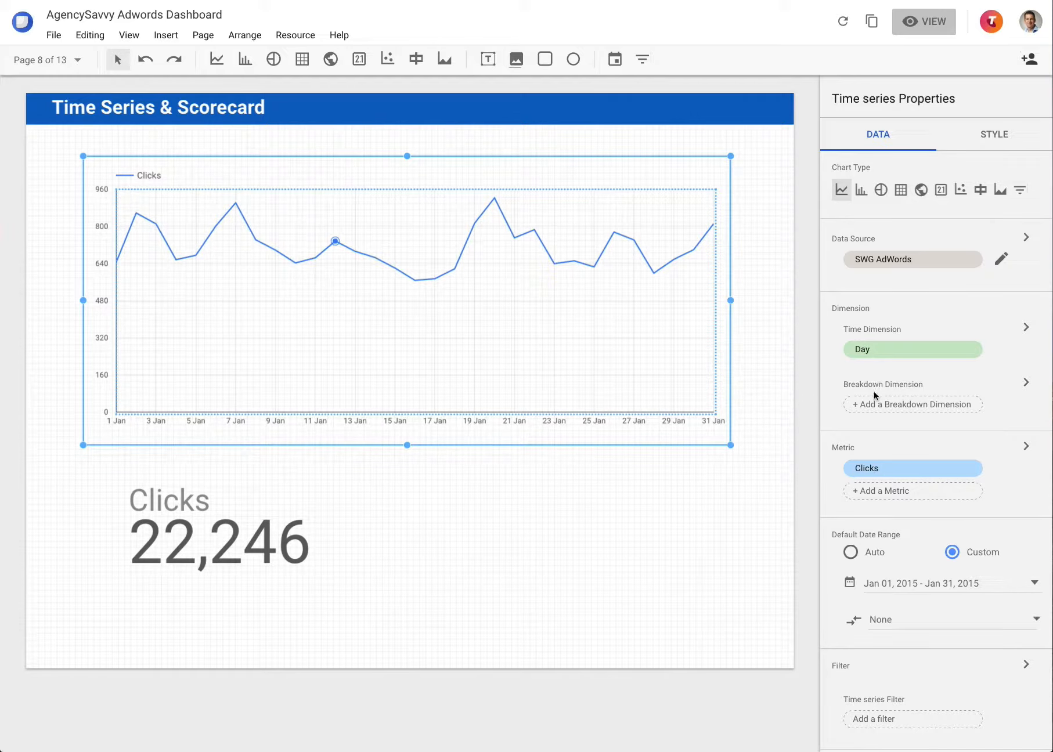
pyautogui.click(888, 407)
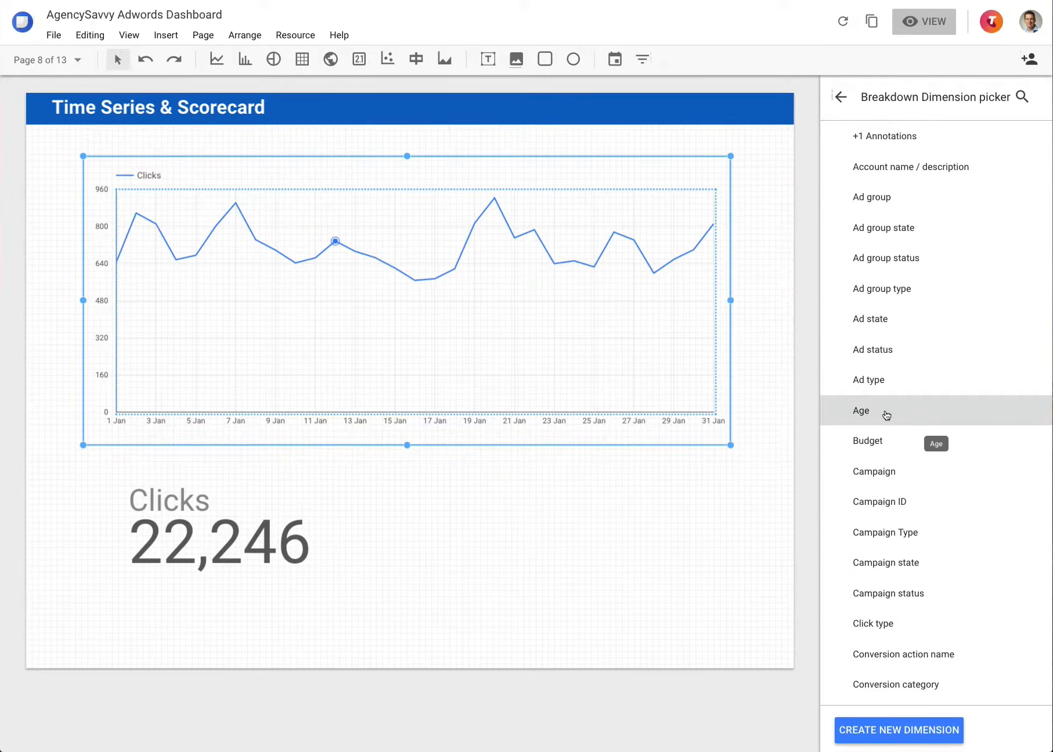
# Step: Break the Clicks time series down by Campaign, then reopen the breakdown dimension picker
pyautogui.click(895, 470)
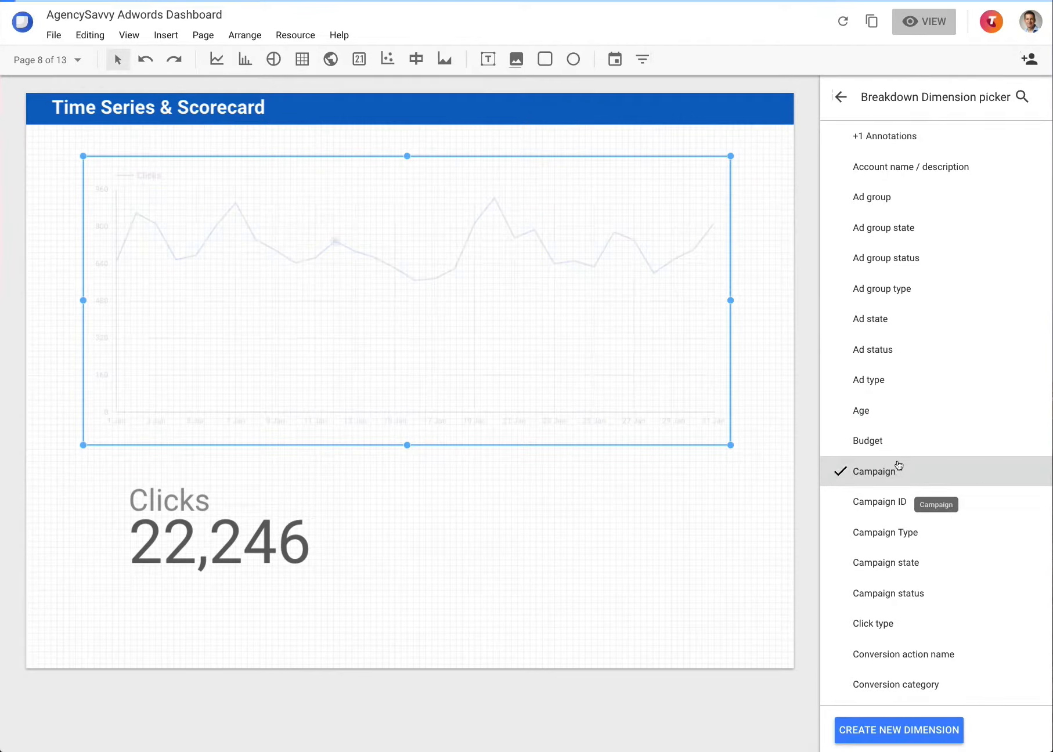
pyautogui.click(840, 97)
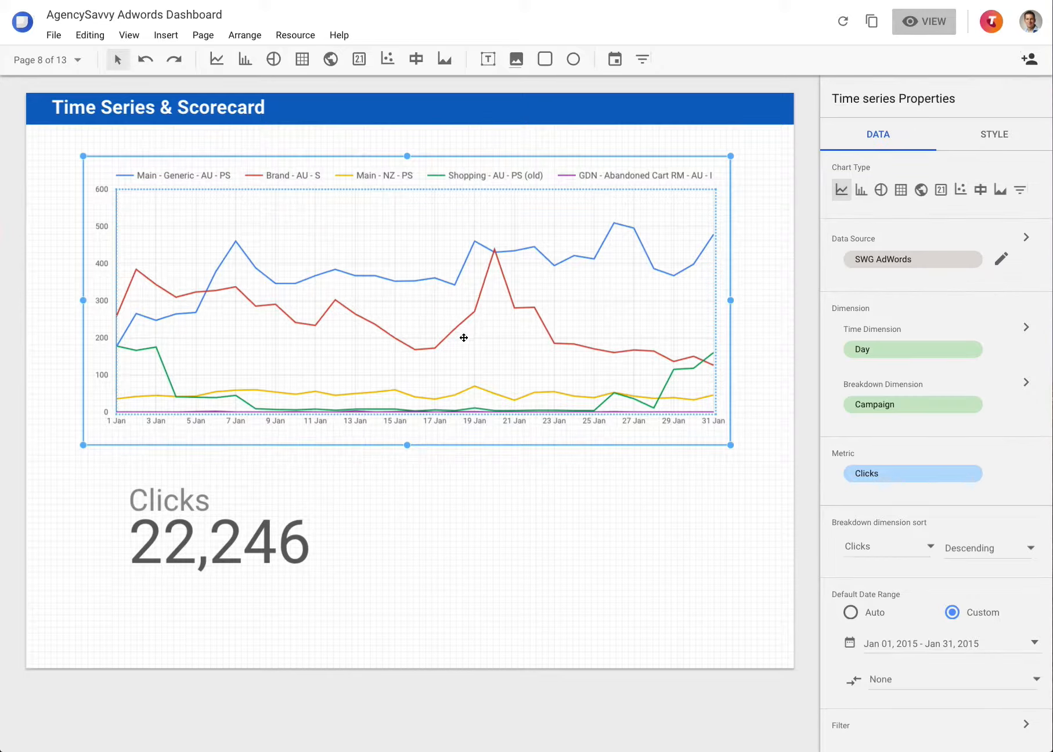
pyautogui.click(921, 403)
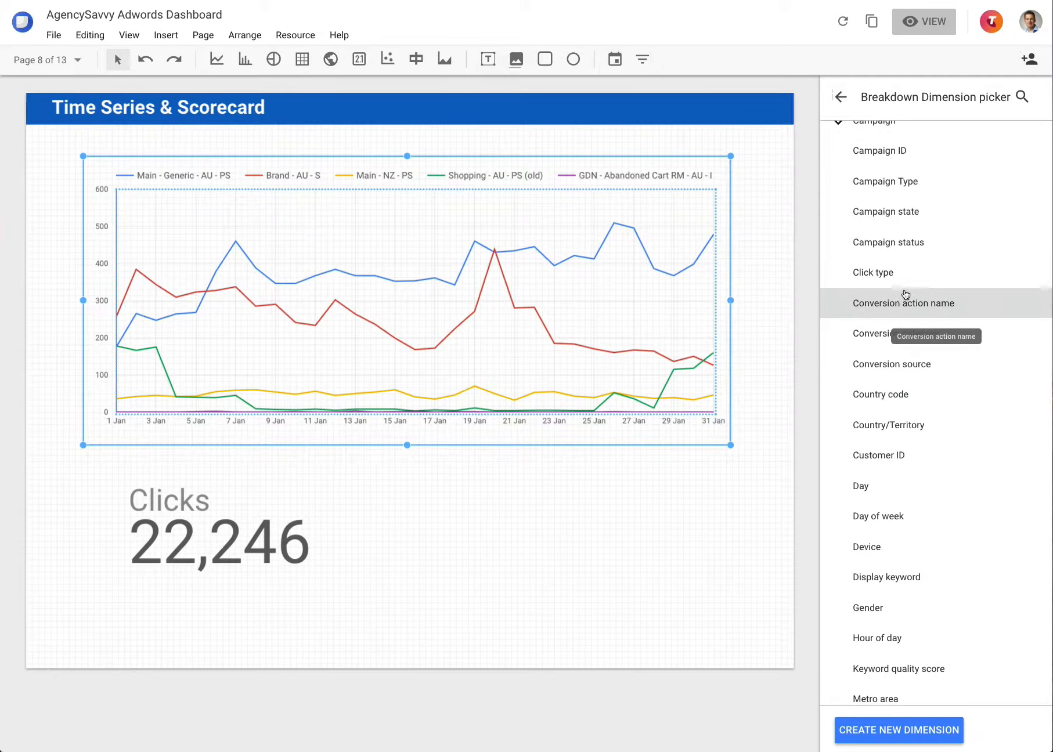
# Step: Search dimensions for 'conv' and set the breakdown to Segment Conversion Type Name
pyautogui.scroll(2, 986, 169)
pyautogui.click(1022, 97)
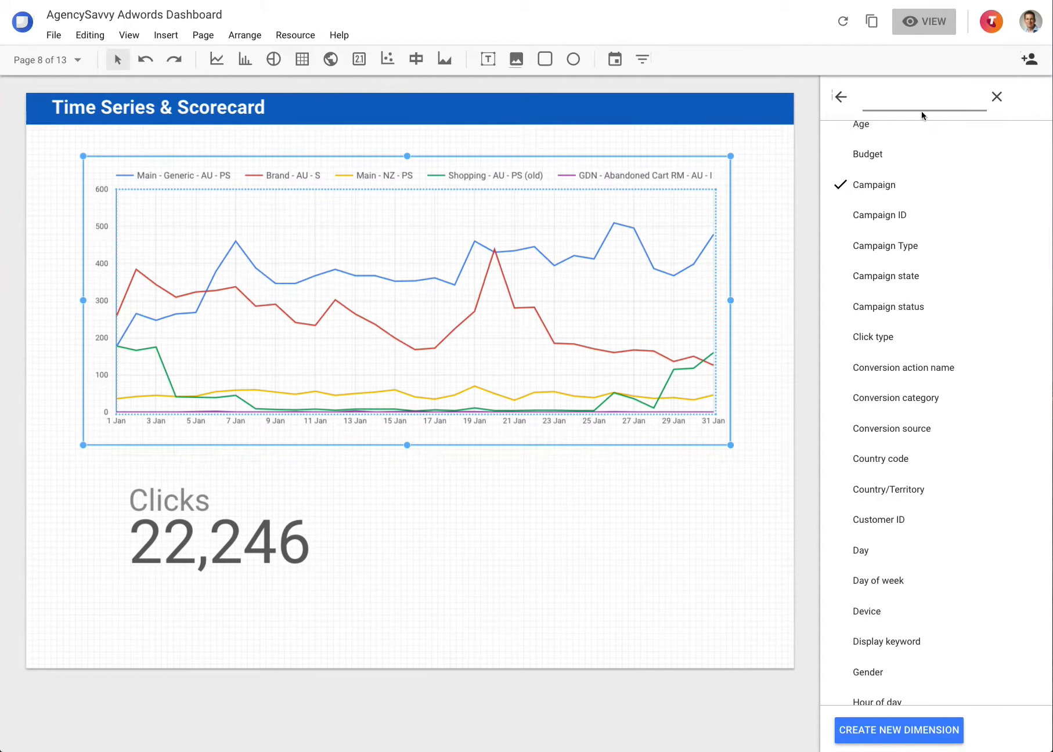
pyautogui.write('conv')
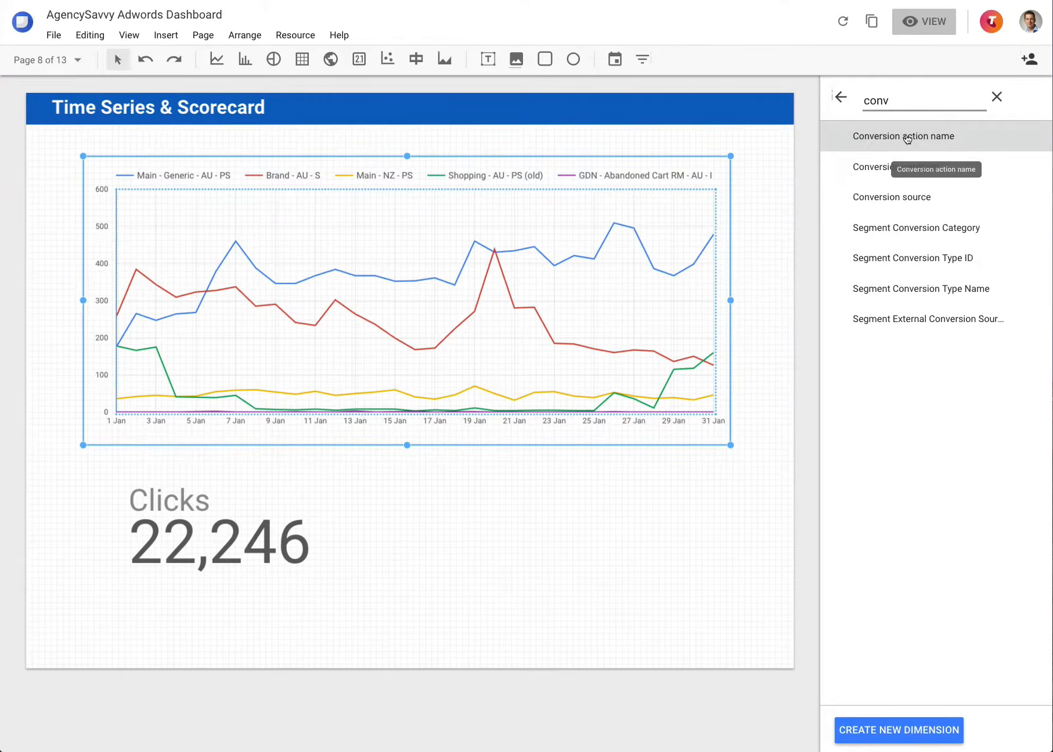
pyautogui.click(906, 138)
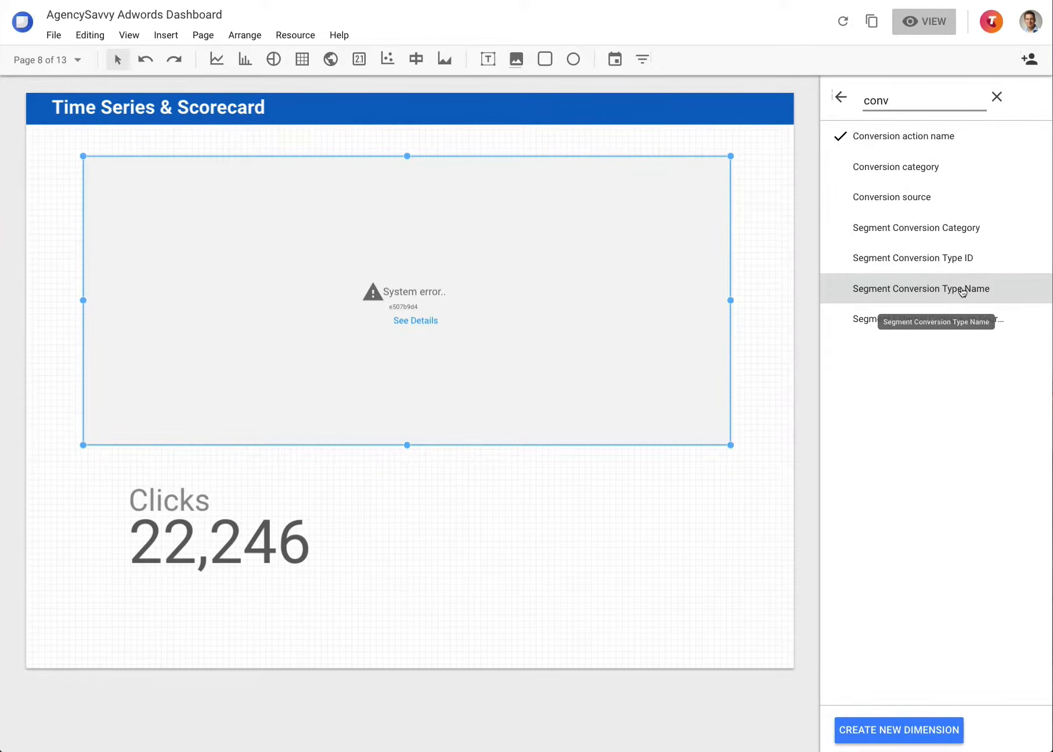
pyautogui.click(912, 290)
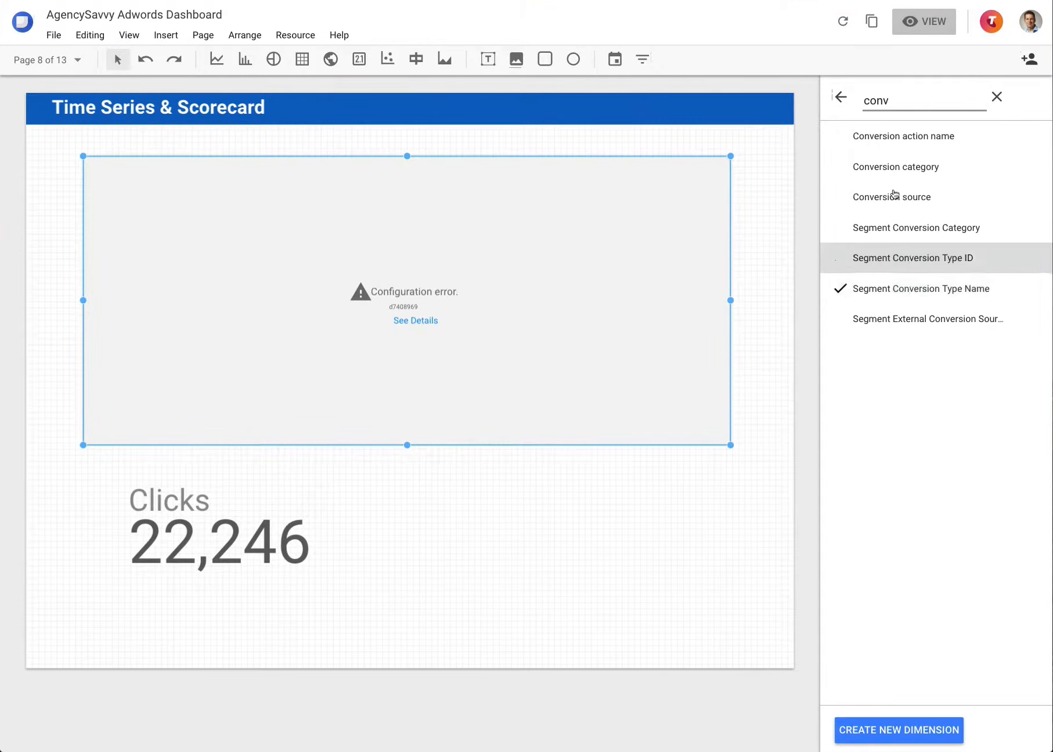
pyautogui.click(841, 97)
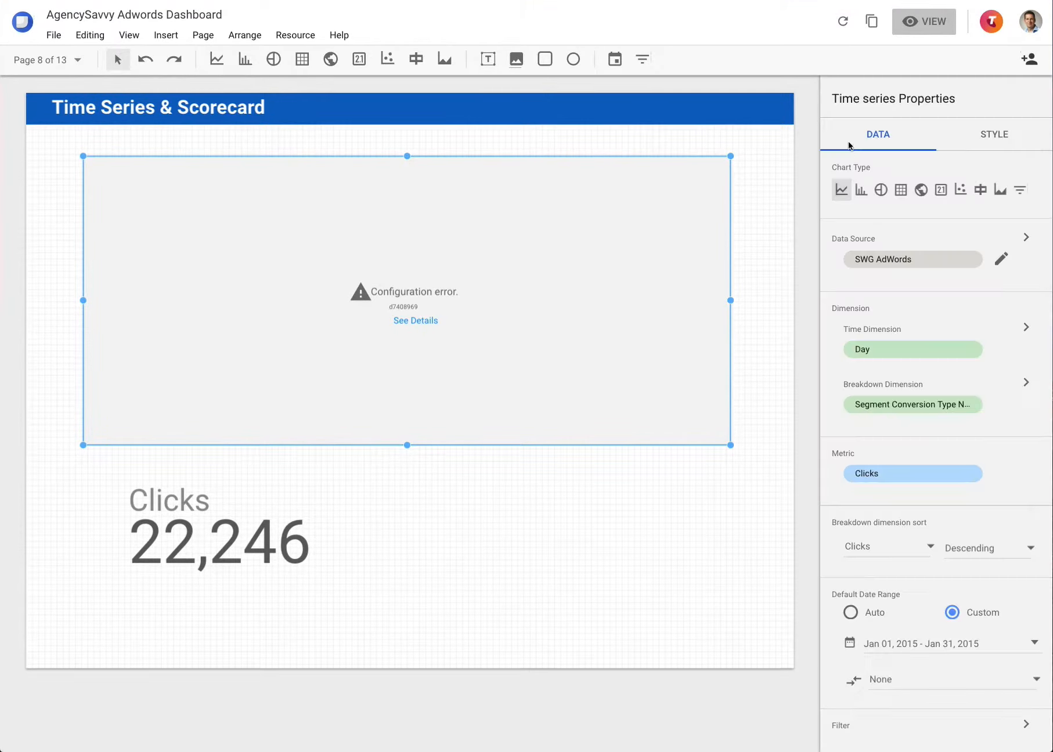
# Step: Change the time series metric from Clicks to Conversions
pyautogui.click(904, 474)
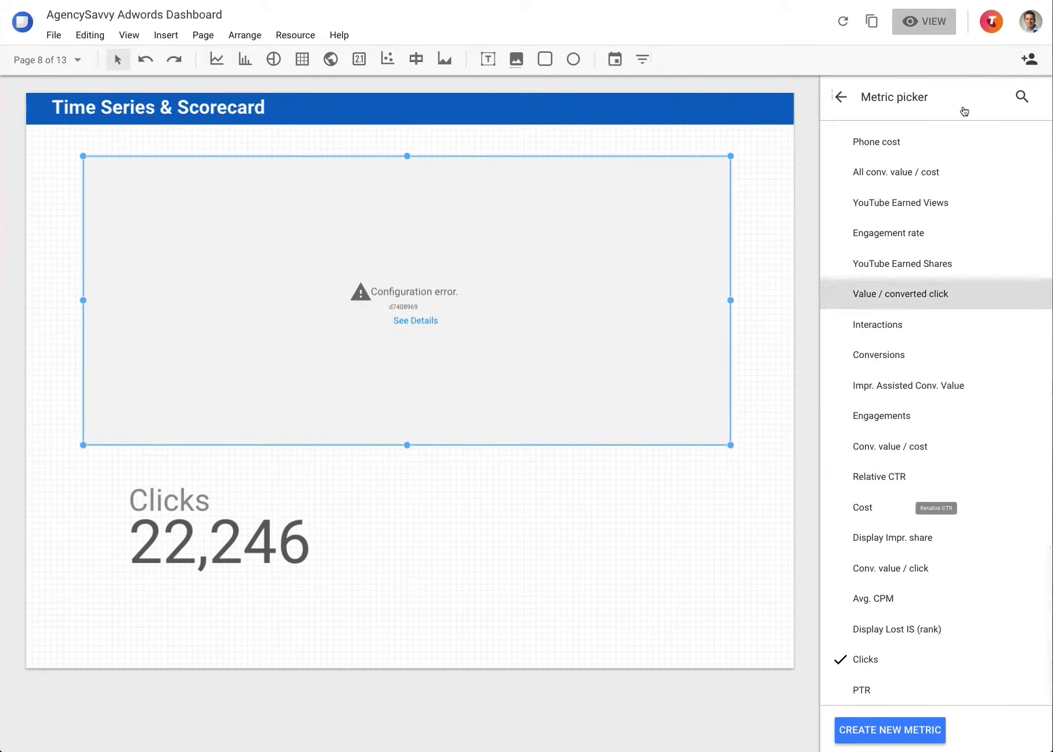
pyautogui.click(1020, 96)
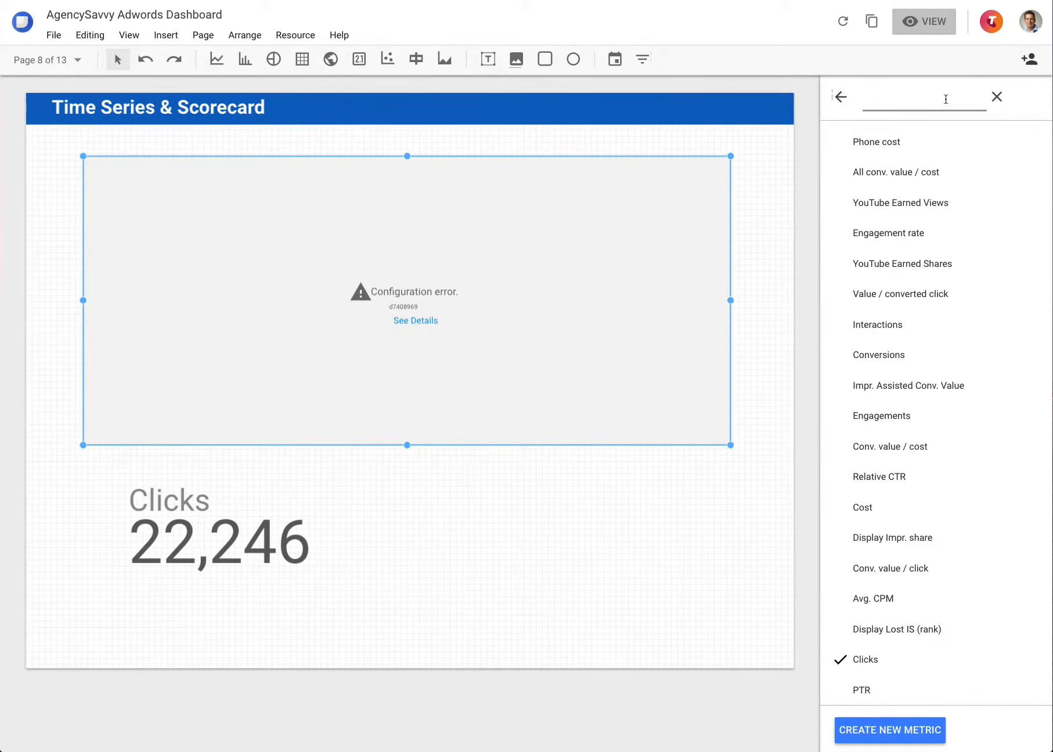
pyautogui.write('conv')
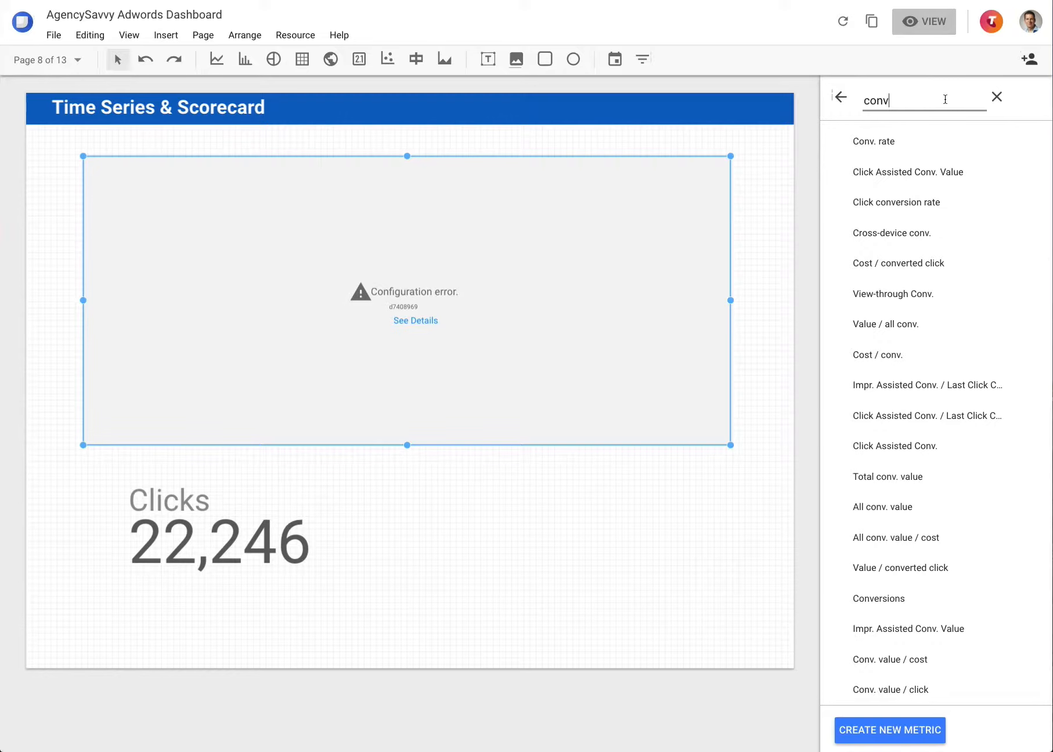
pyautogui.write('er')
pyautogui.click(876, 228)
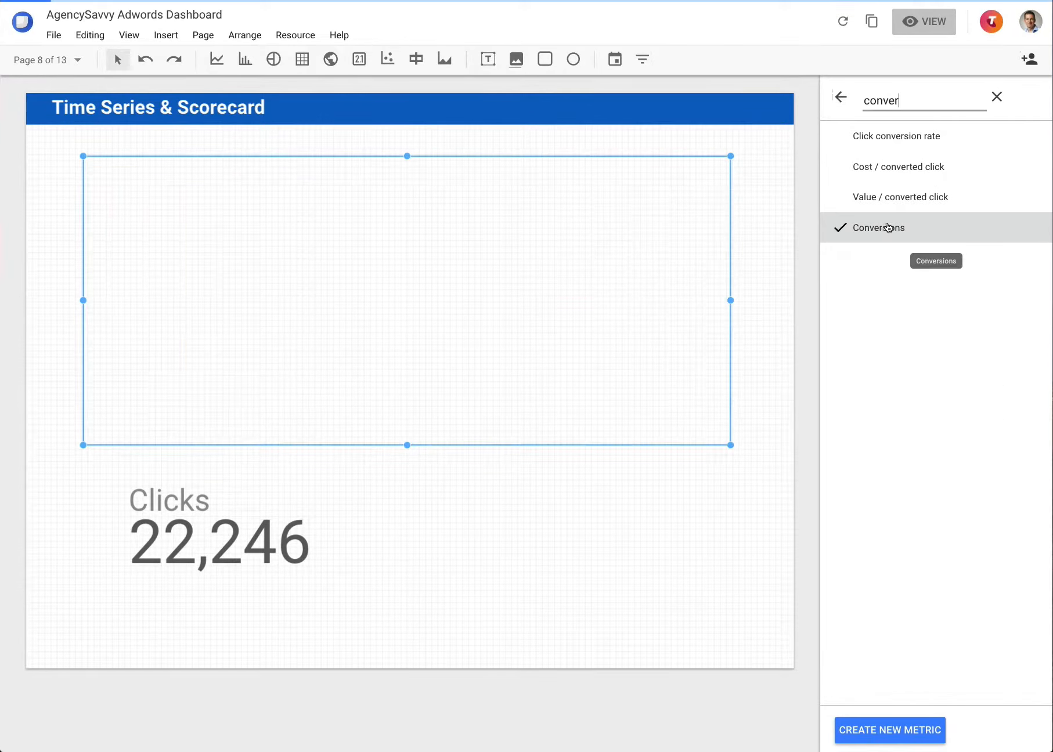
pyautogui.click(840, 99)
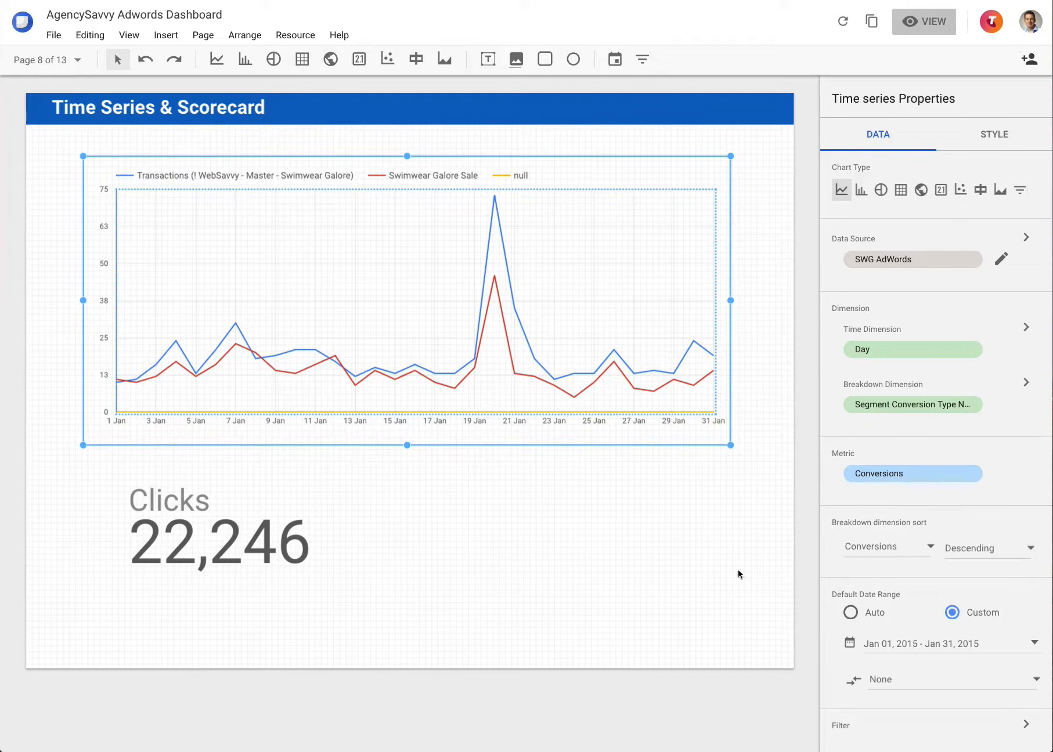
# Step: Bring up the Breakdown dimension sort order options, currently Descending
pyautogui.scroll(-1, 858, 698)
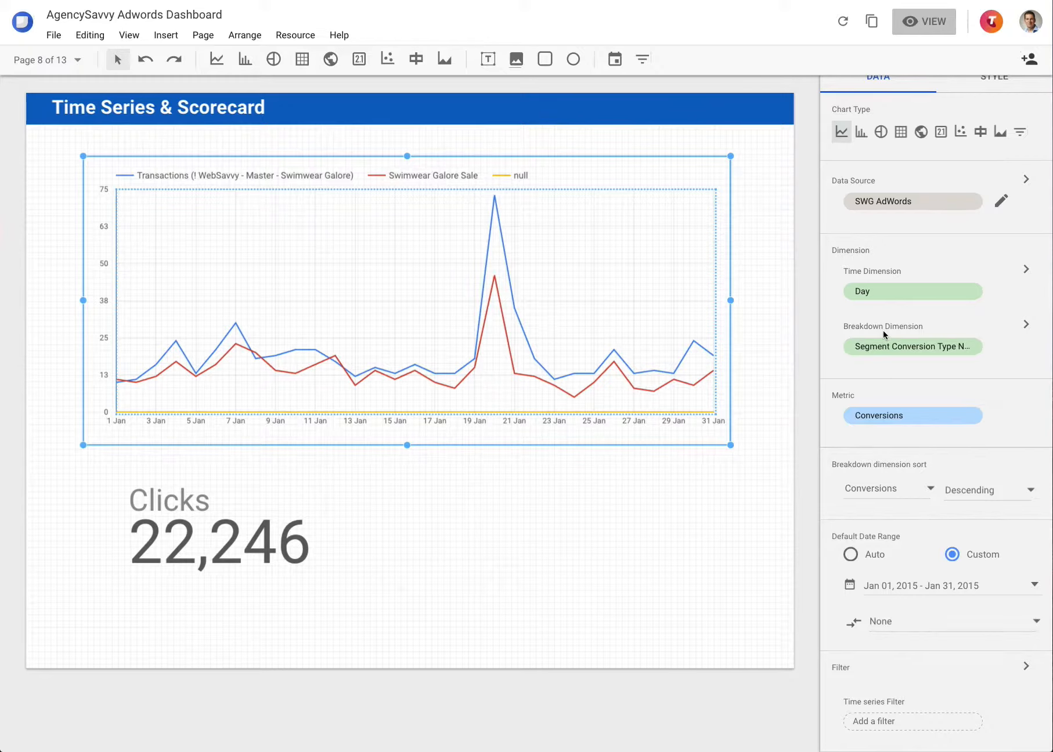
pyautogui.scroll(1, 884, 331)
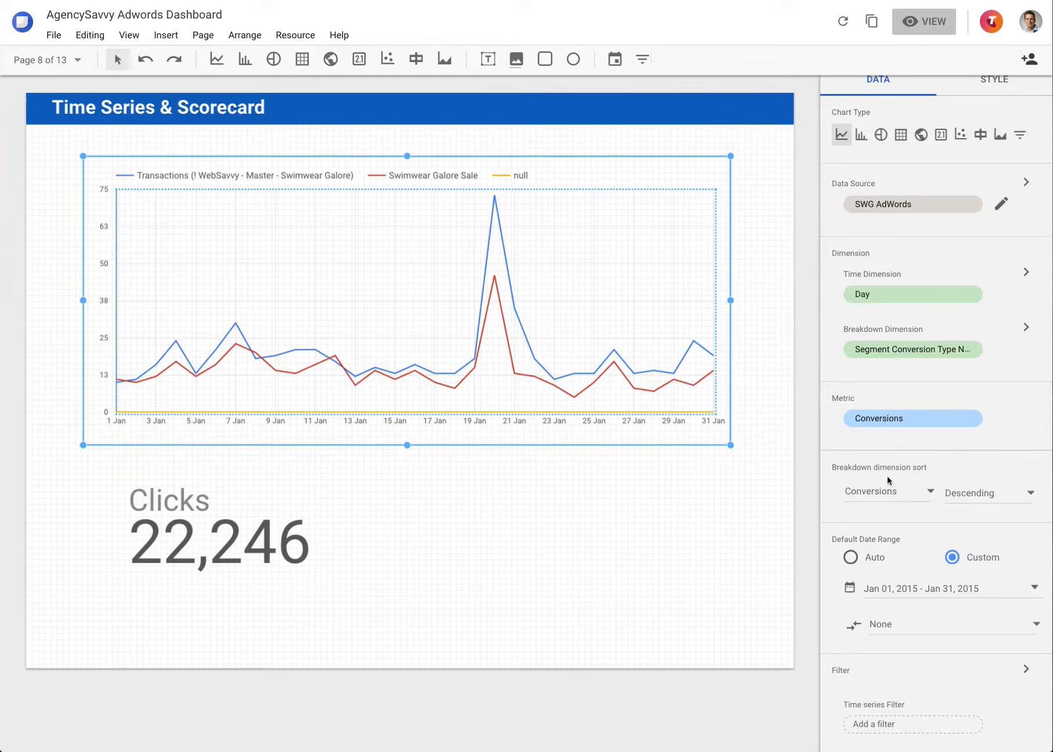
pyautogui.click(969, 494)
# Step: Sort the breakdown dimension Ascending, then bring up the list of report pages
pyautogui.click(967, 527)
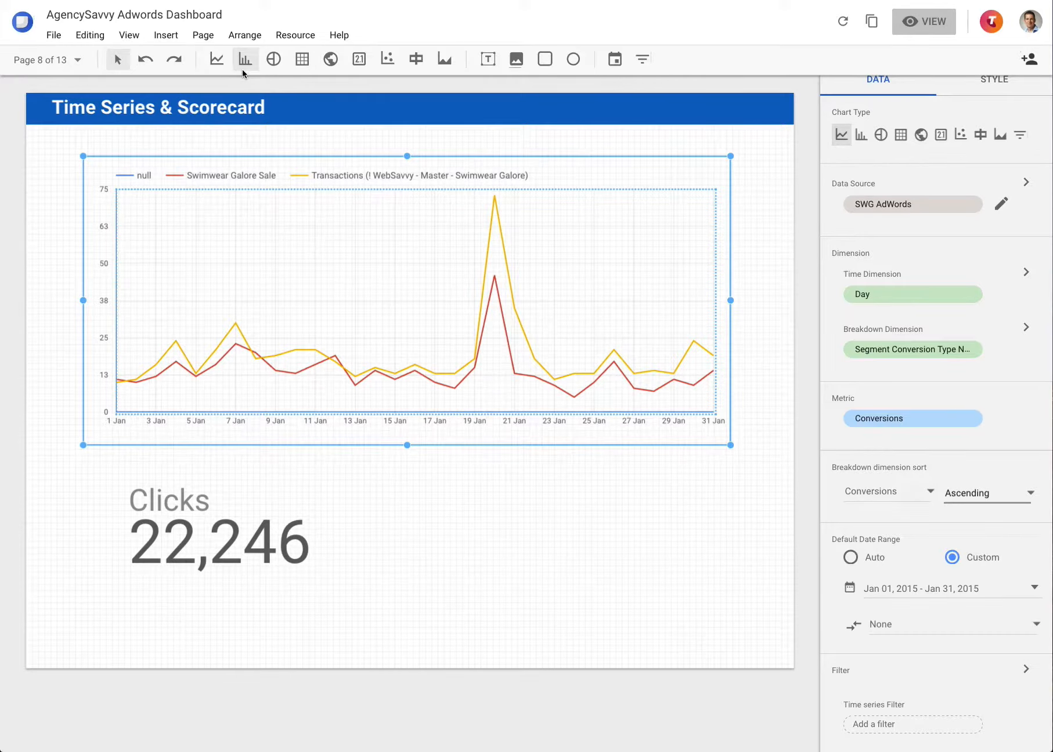
pyautogui.click(68, 60)
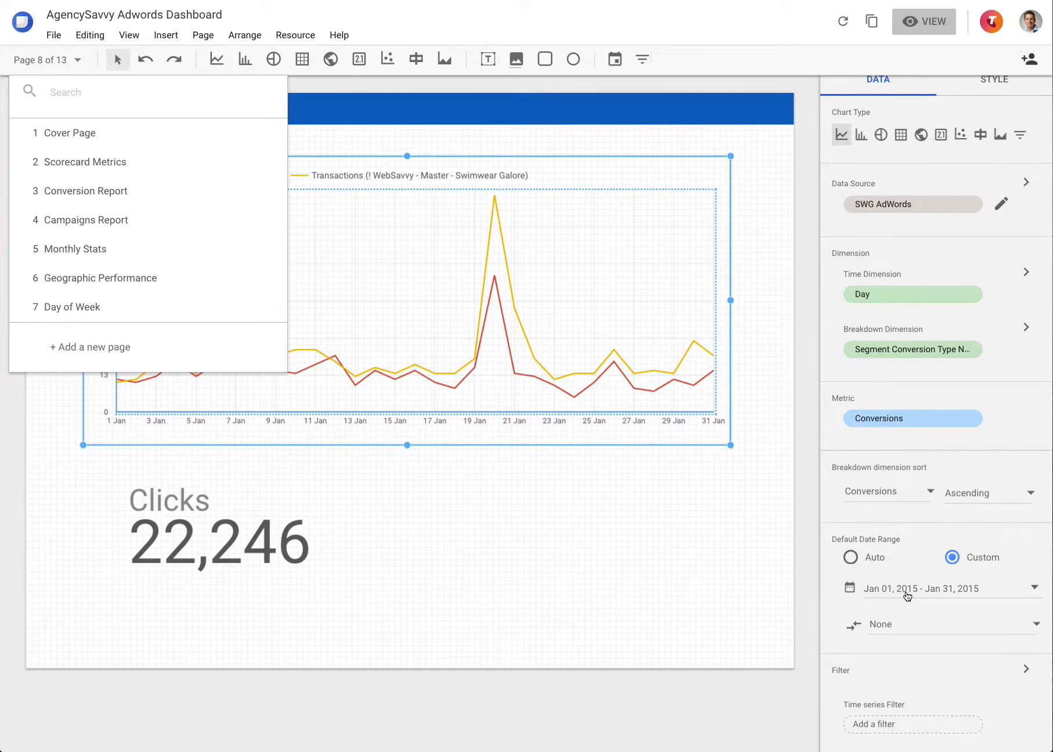
# Step: Dismiss the page list, review the time series chart's settings, then select the Clicks scorecard
pyautogui.click(690, 546)
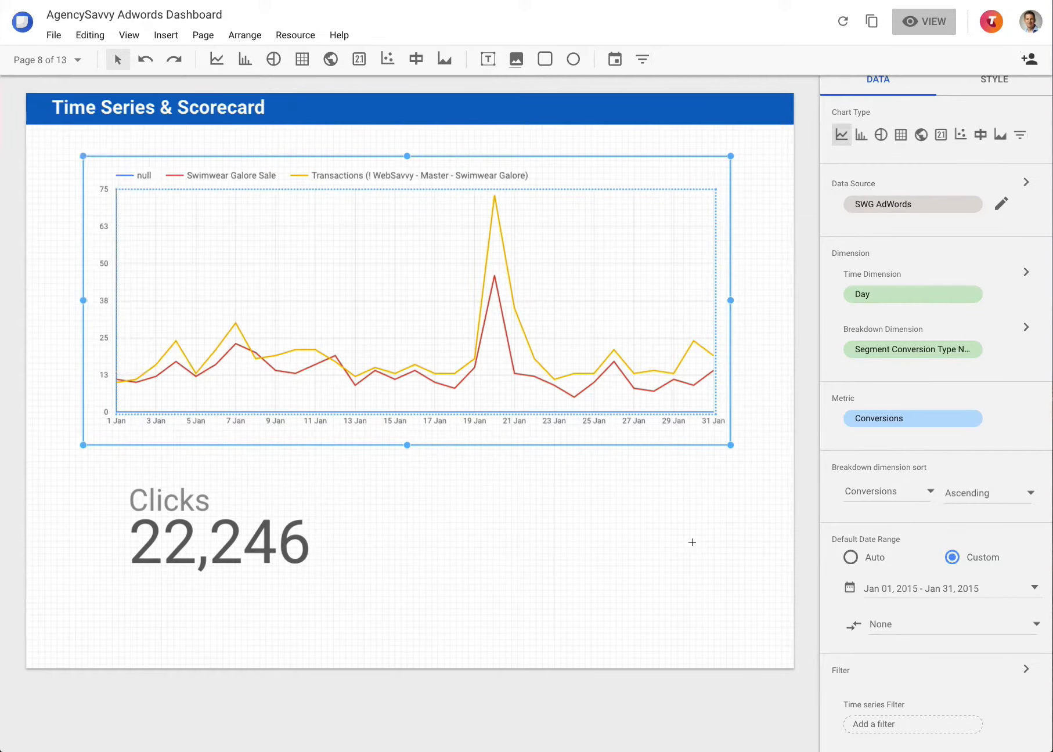
pyautogui.click(693, 543)
pyautogui.click(657, 301)
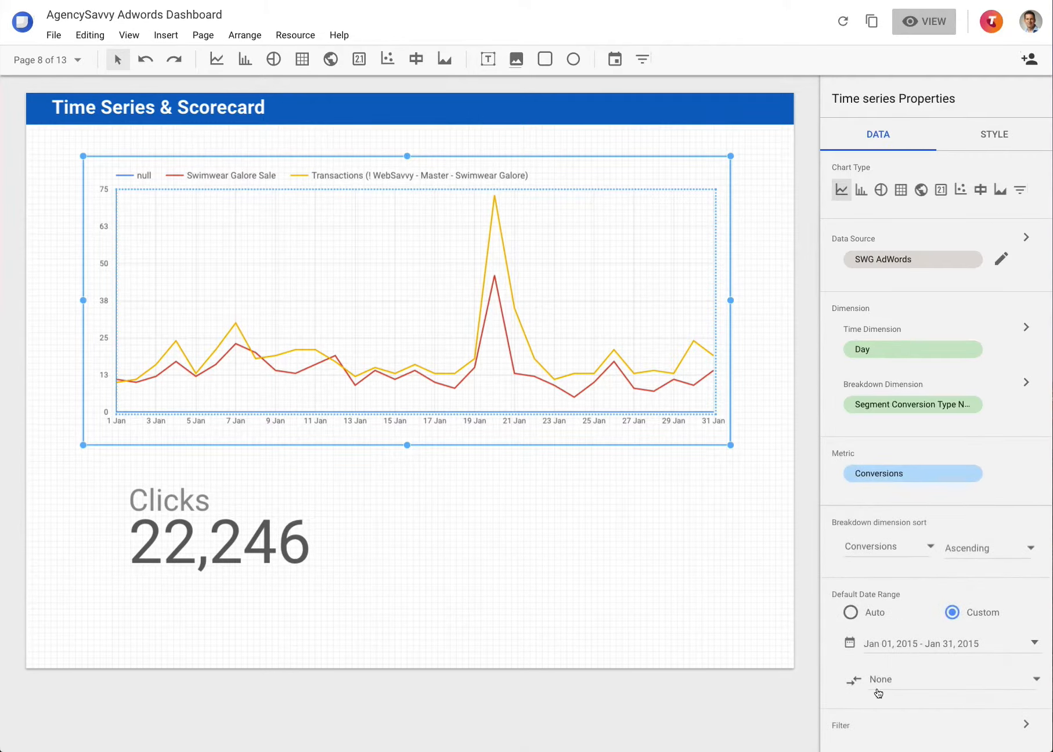
pyautogui.scroll(-1, 892, 696)
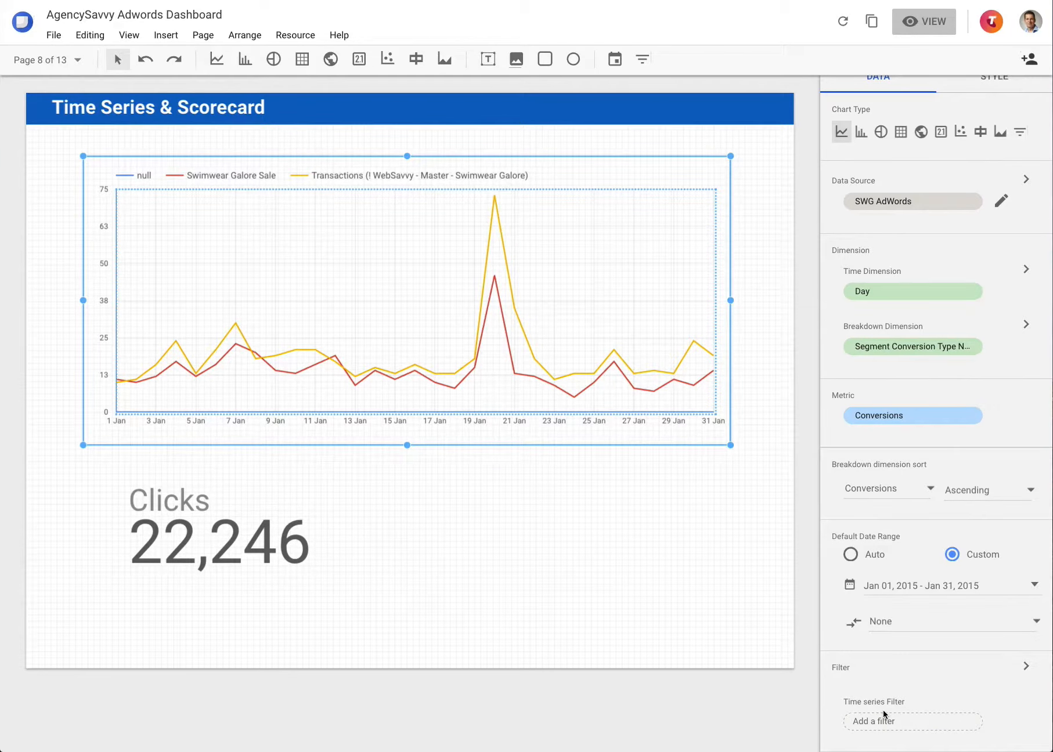
pyautogui.scroll(1, 883, 709)
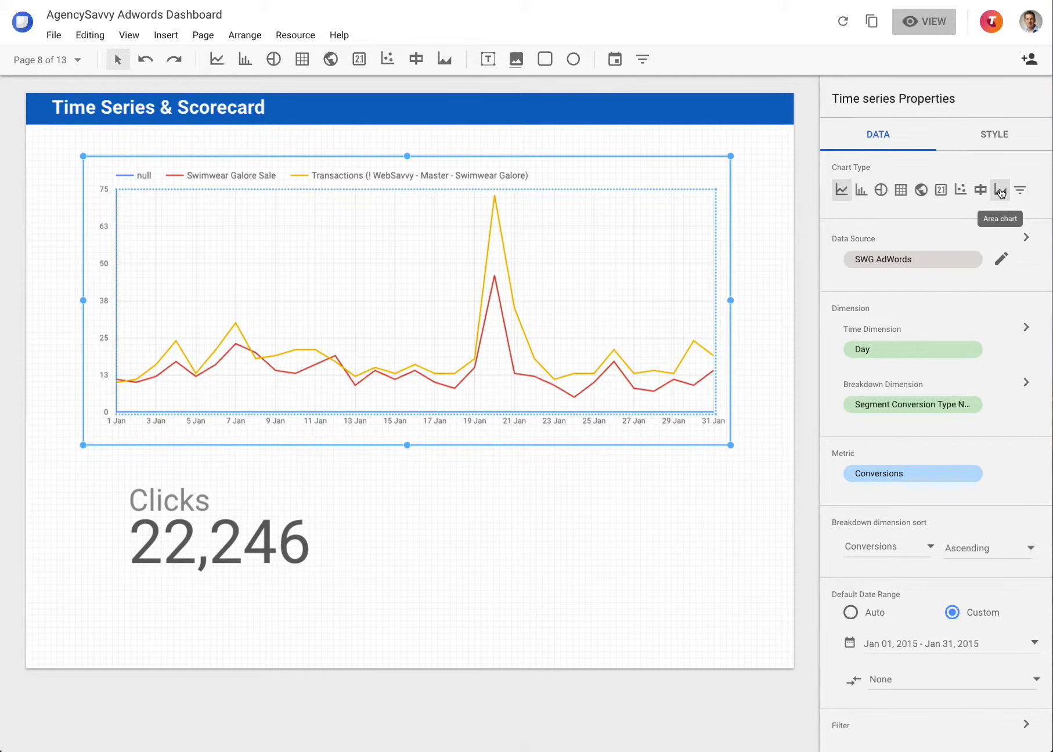
pyautogui.click(264, 545)
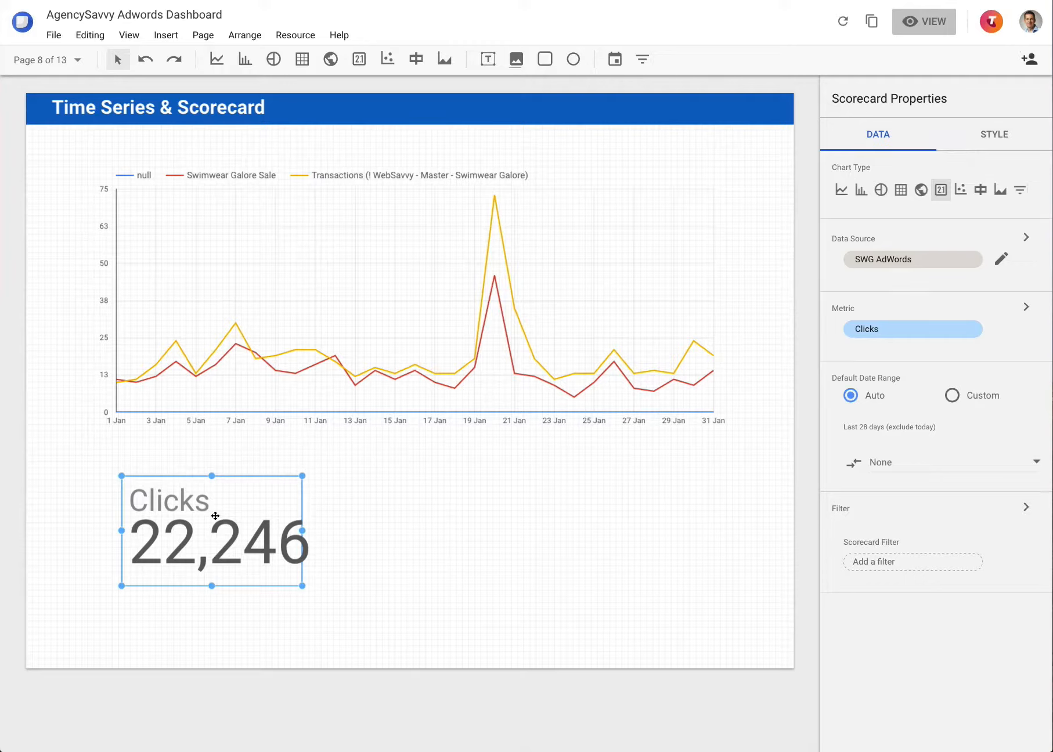
# Step: Visit Scorecard Metrics and Time Series & Scorecard, then land on page 9, Bar Chart
pyautogui.click(77, 60)
pyautogui.click(96, 153)
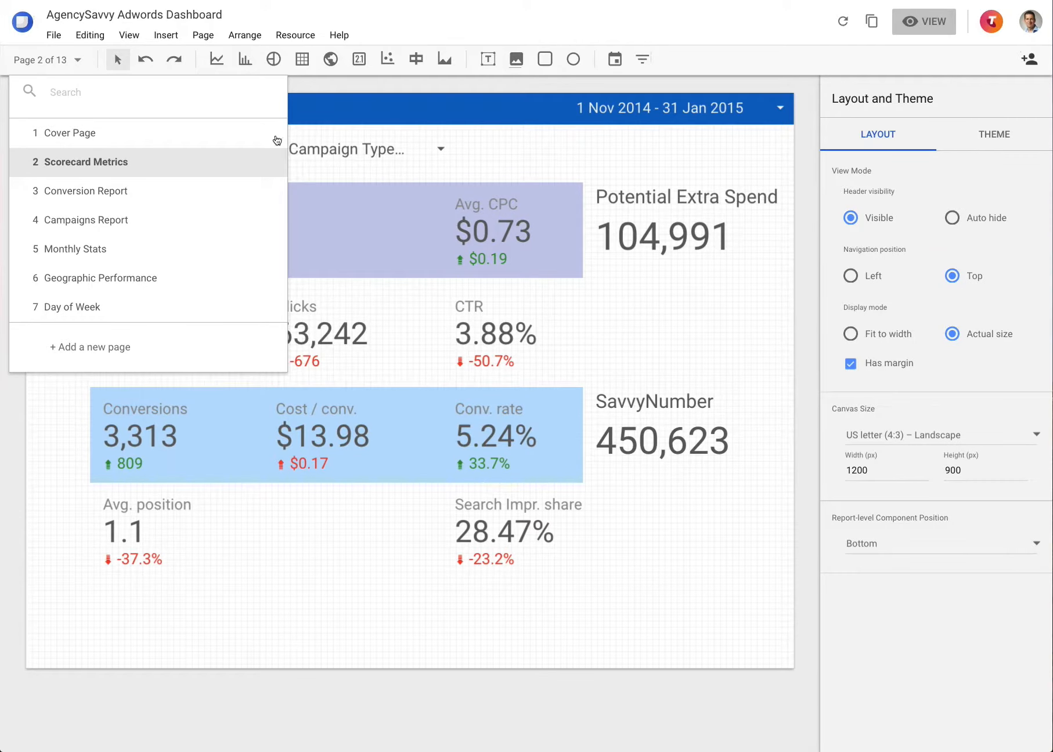
pyautogui.scroll(-2, 134, 253)
pyautogui.click(127, 255)
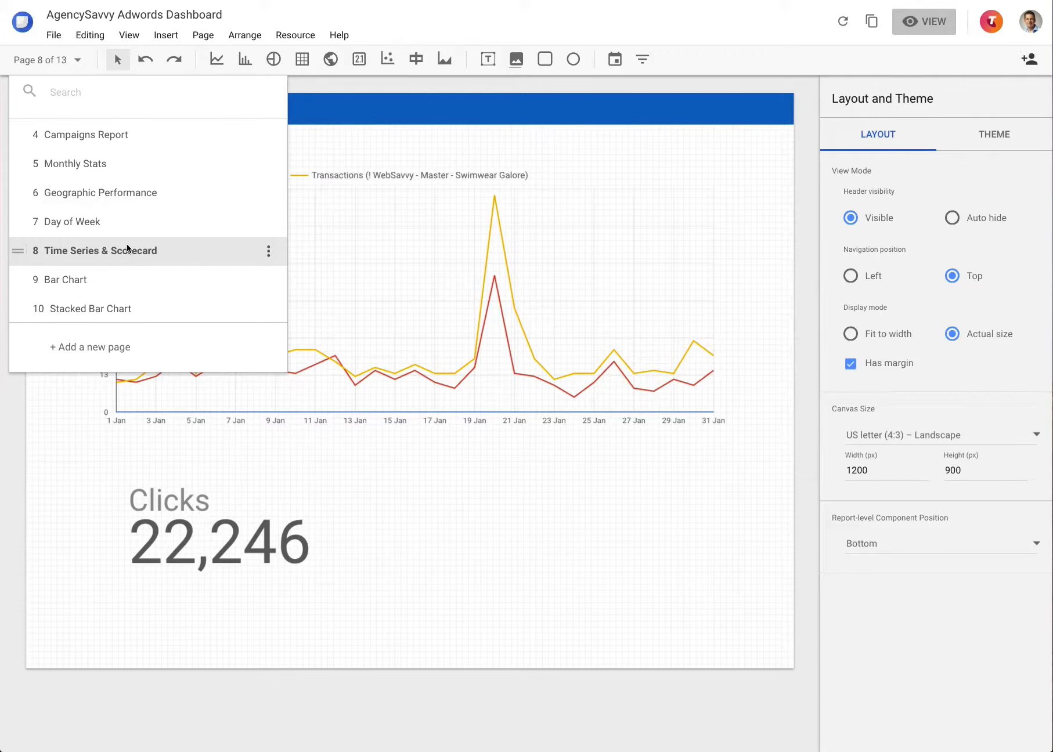
pyautogui.click(249, 513)
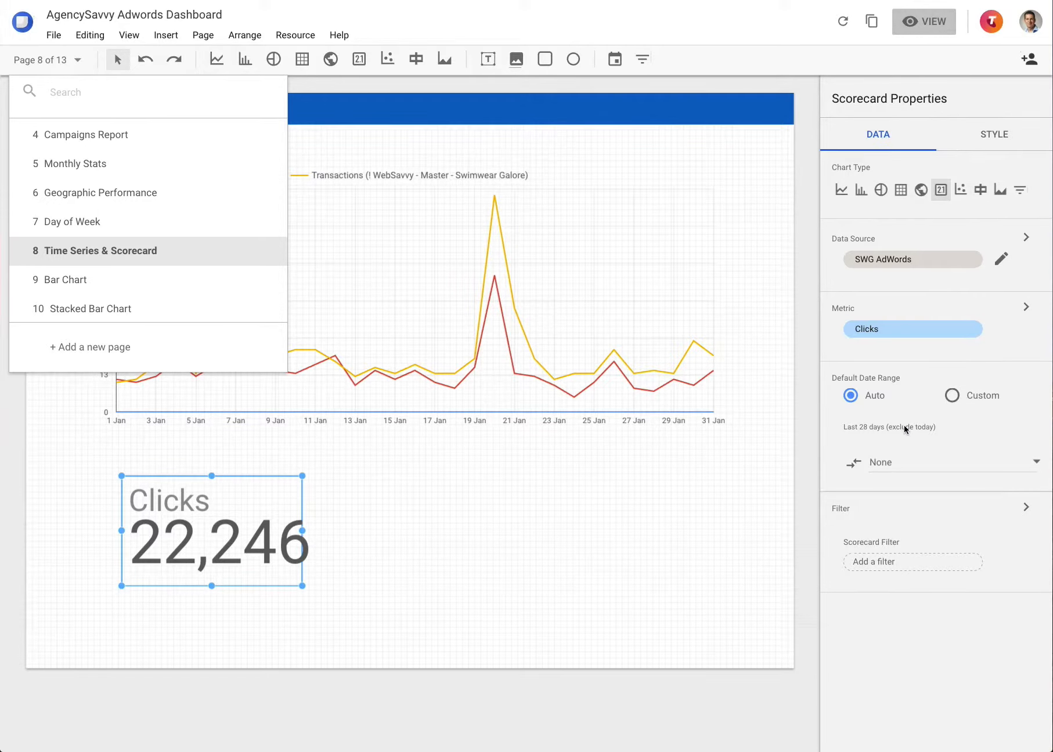
pyautogui.click(100, 281)
pyautogui.click(346, 470)
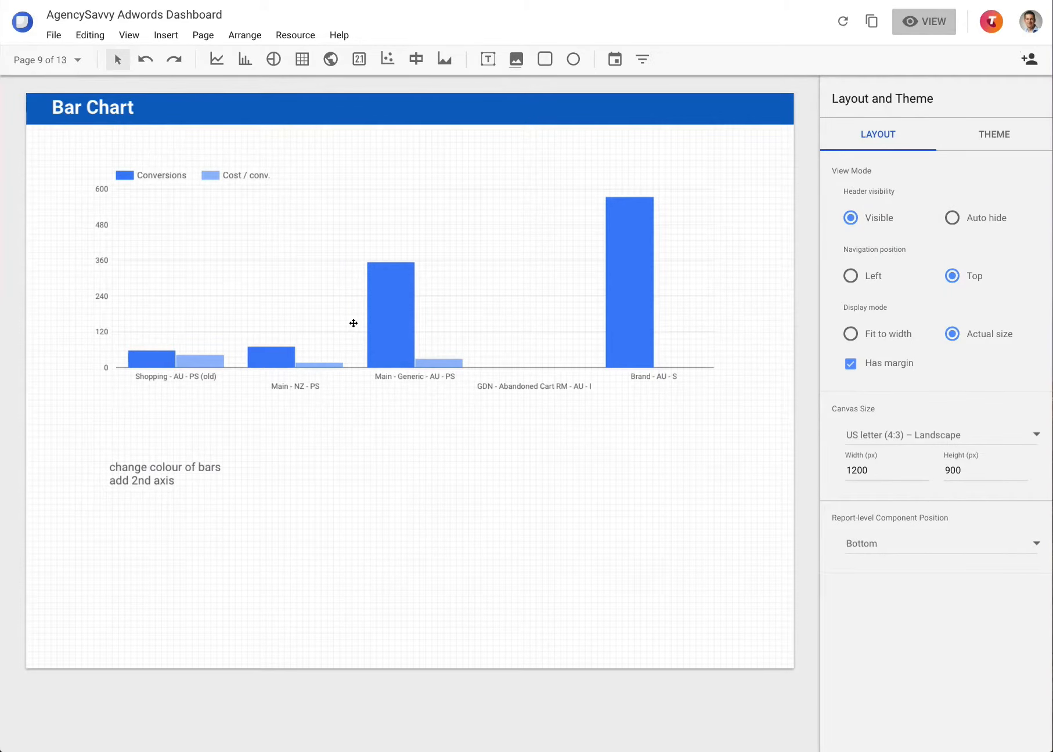
# Step: Remove and re-add Cost / conv. as the bar chart's second metric beside Conversions
pyautogui.click(354, 323)
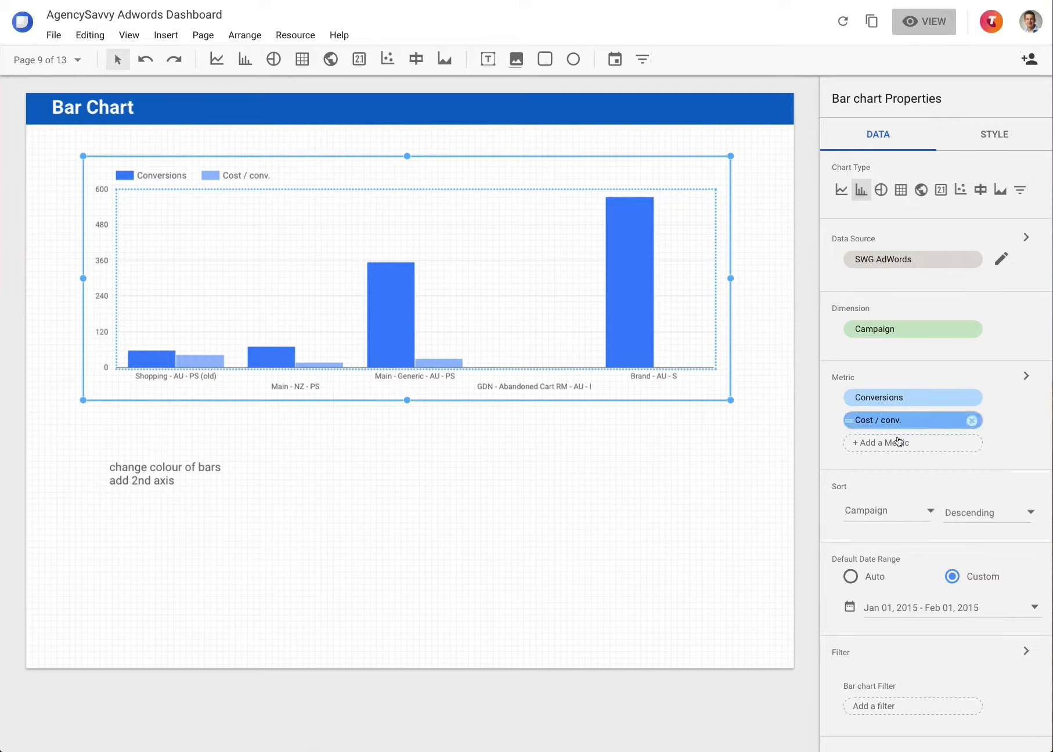
pyautogui.click(972, 421)
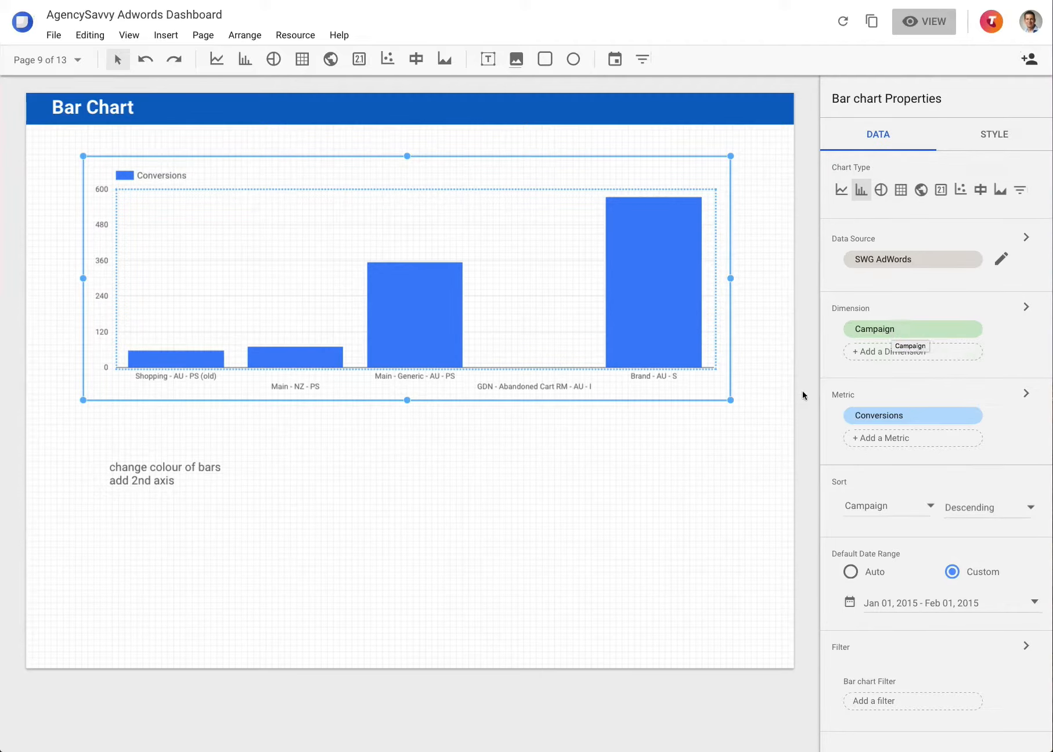
pyautogui.click(915, 436)
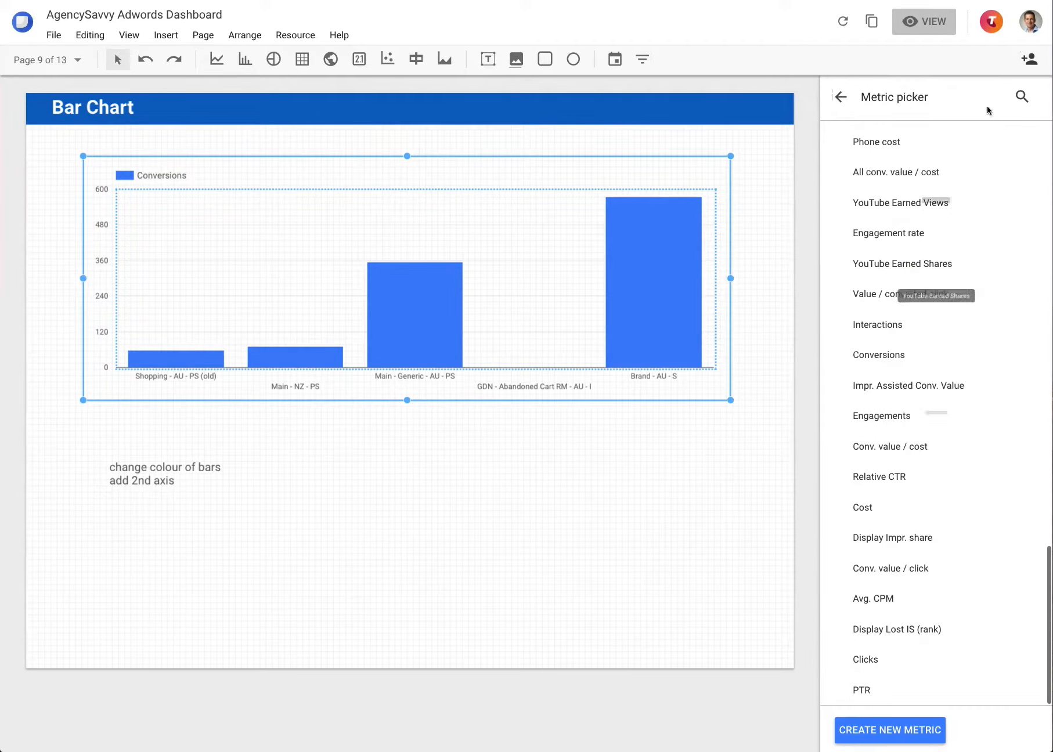
pyautogui.click(1024, 95)
pyautogui.write('cost')
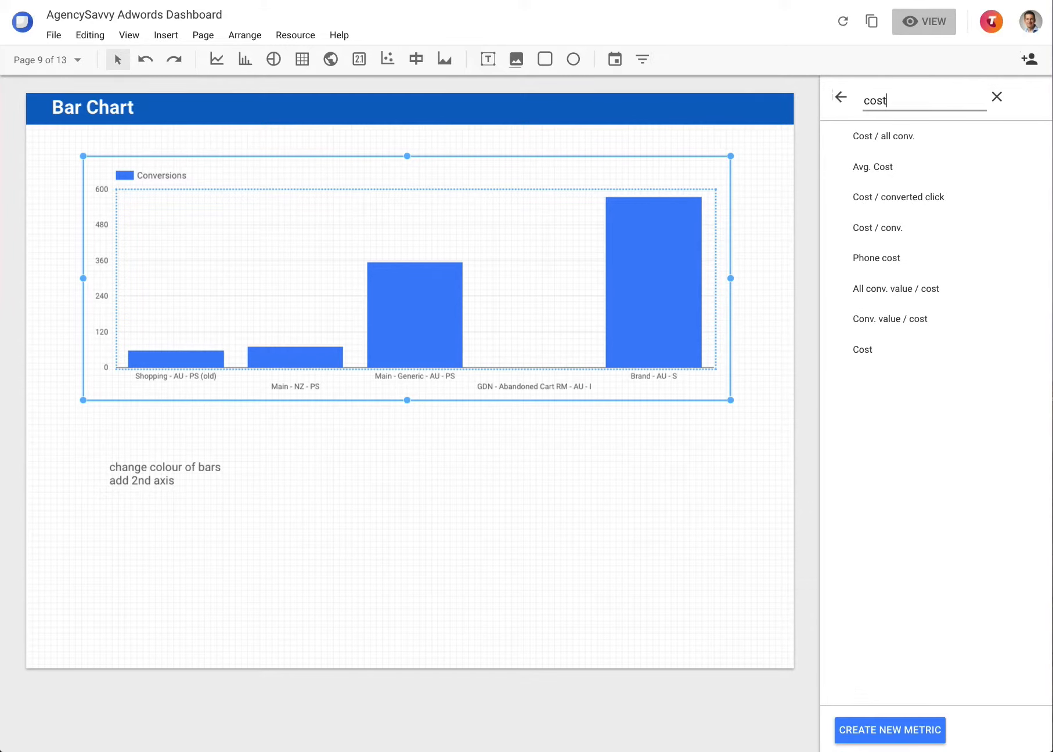
pyautogui.click(872, 232)
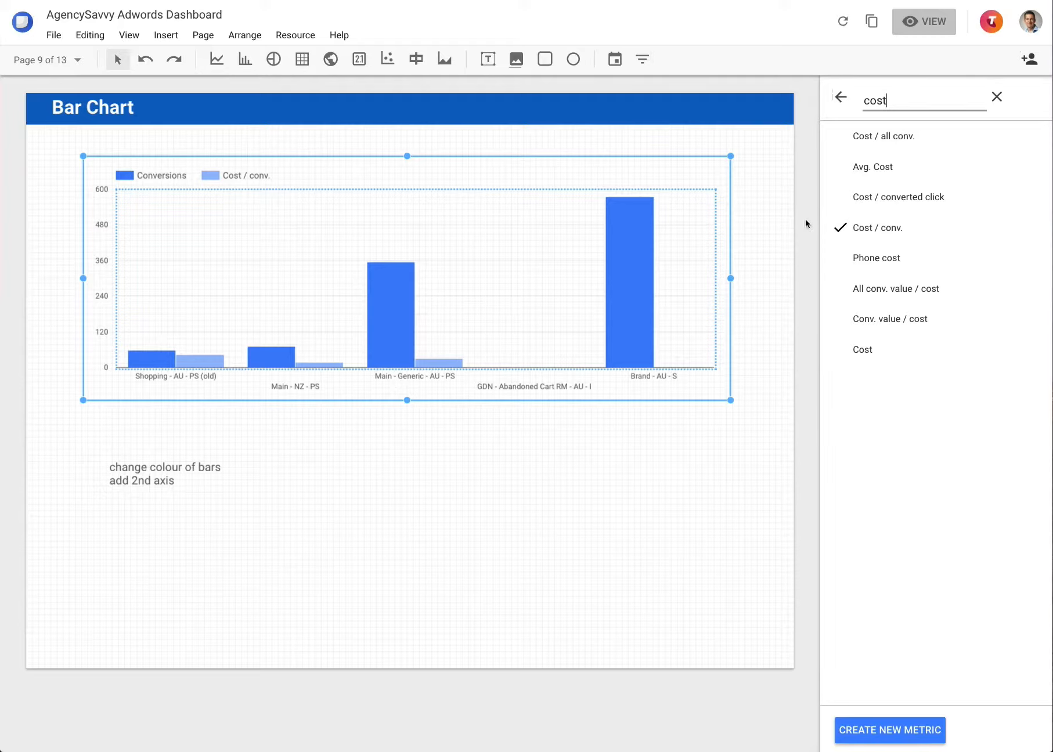
pyautogui.click(841, 98)
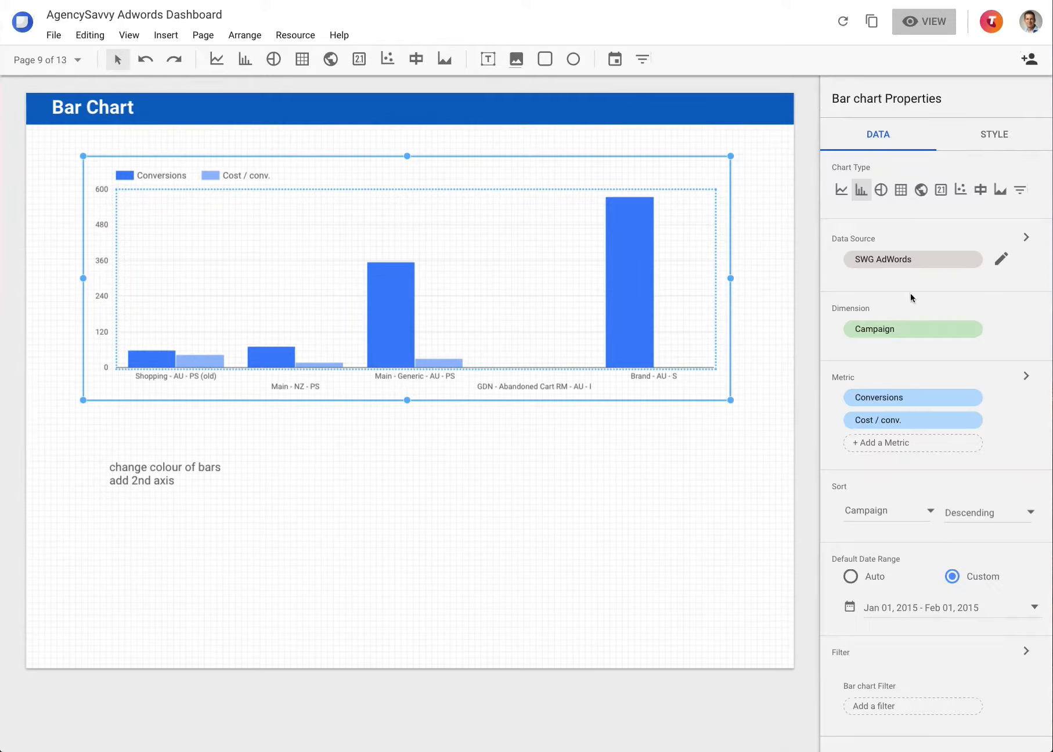
# Step: Give the bar chart double axes and show titles on both Y-axes
pyautogui.click(993, 135)
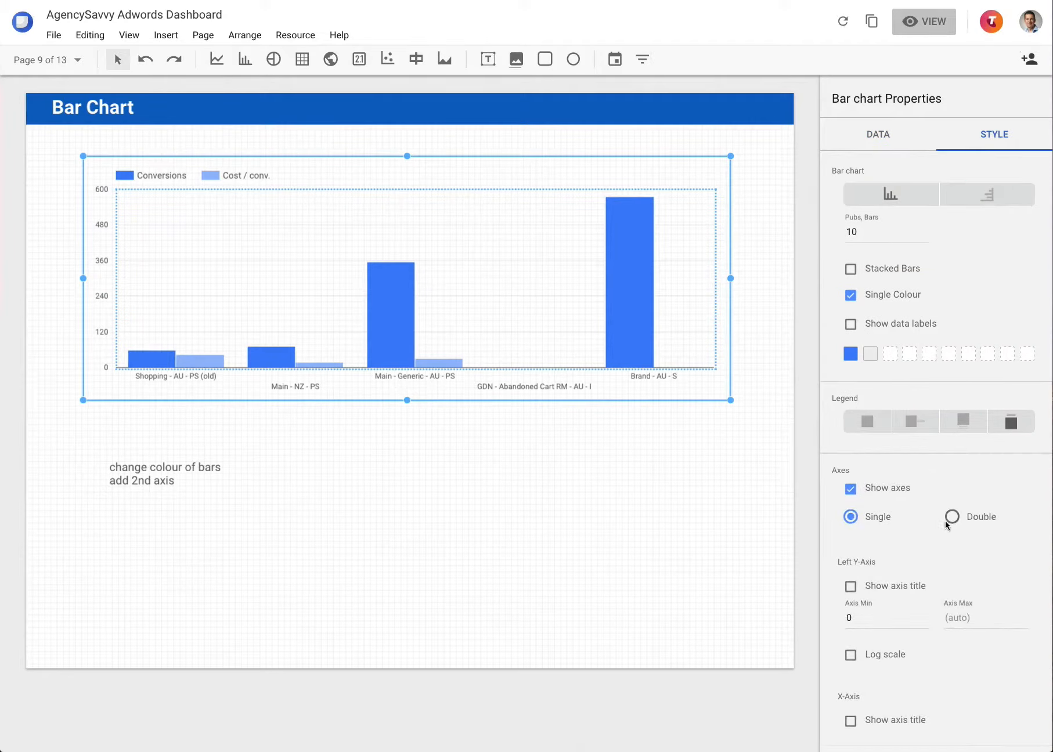
pyautogui.click(952, 517)
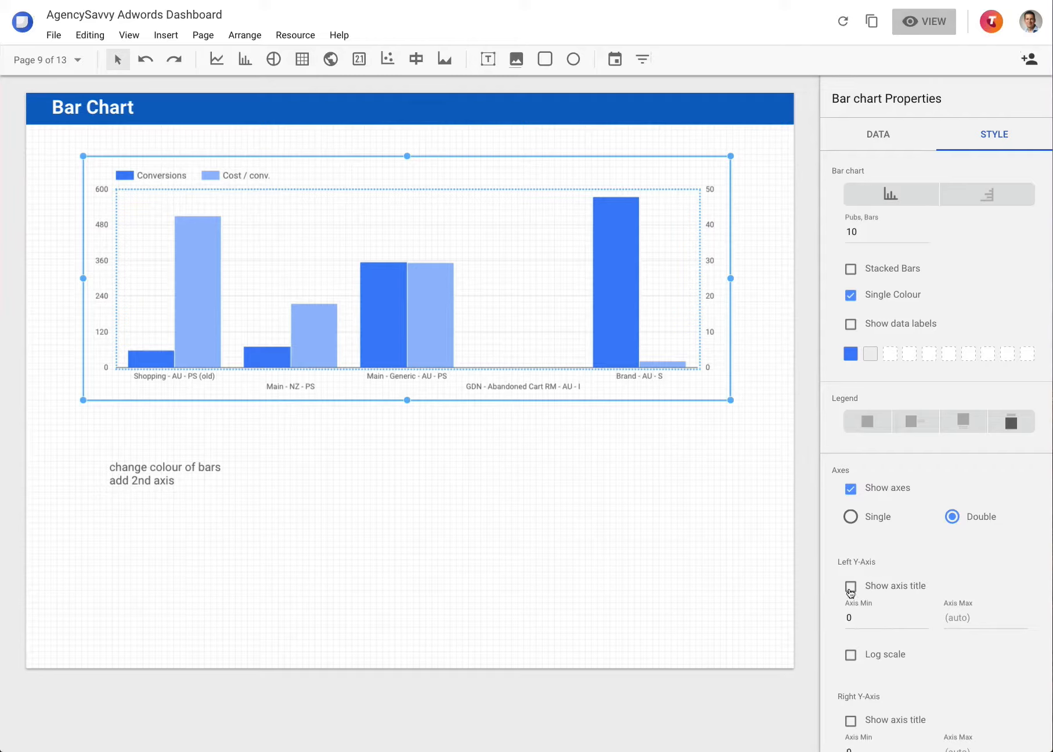
pyautogui.click(850, 587)
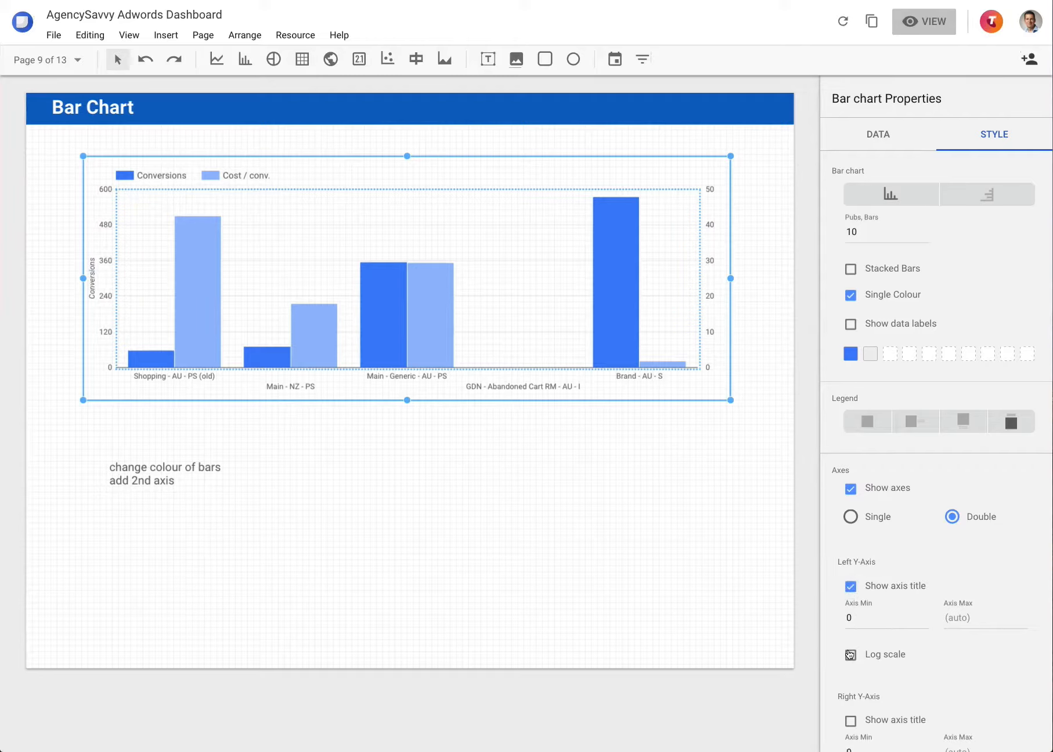
pyautogui.scroll(-2, 849, 655)
pyautogui.click(851, 626)
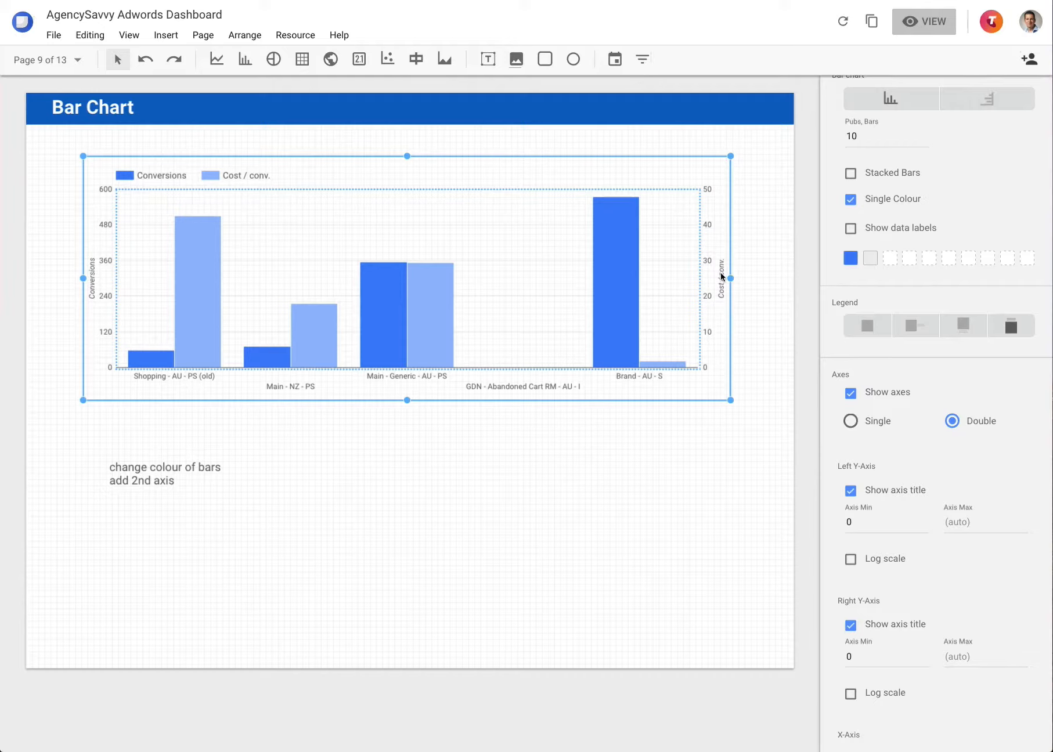
# Step: Turn off Single Colour so each metric gets its own bar colour, keeping bars unstacked
pyautogui.click(852, 201)
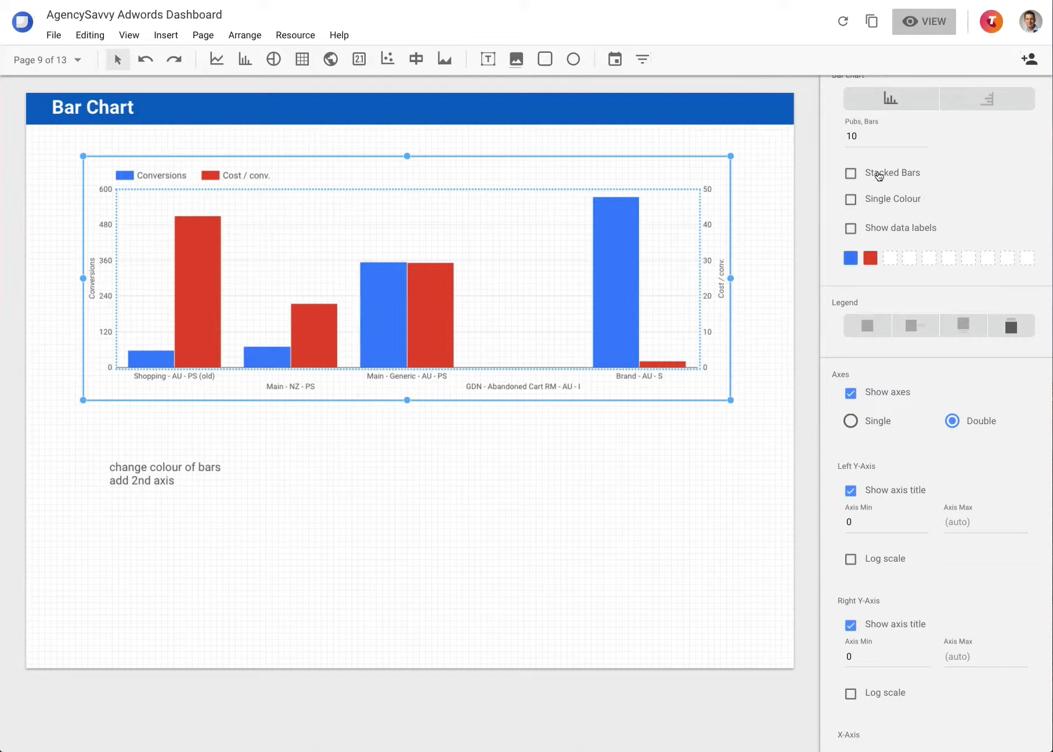
pyautogui.click(879, 175)
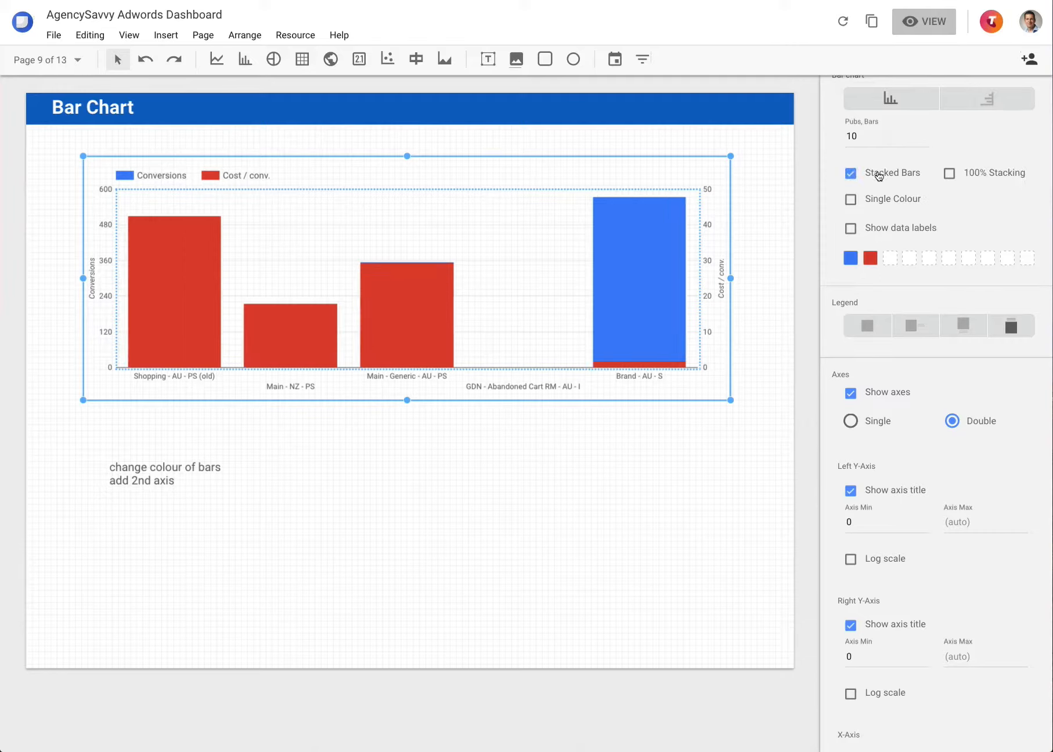
pyautogui.click(879, 176)
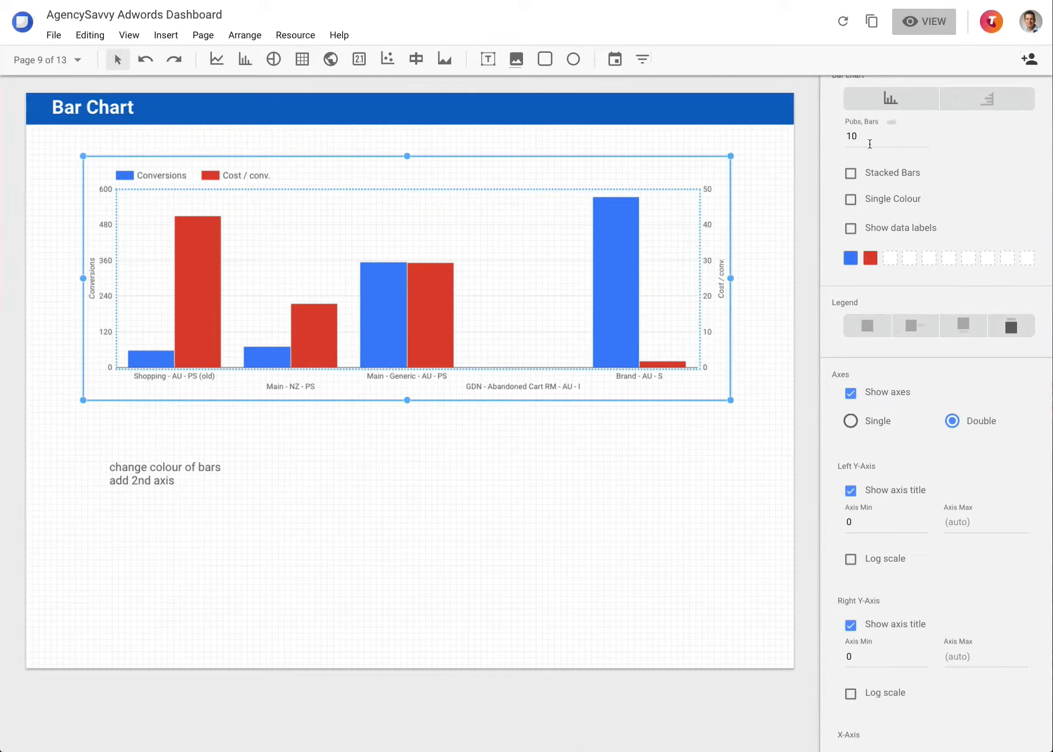
pyautogui.scroll(3, 894, 125)
pyautogui.click(876, 137)
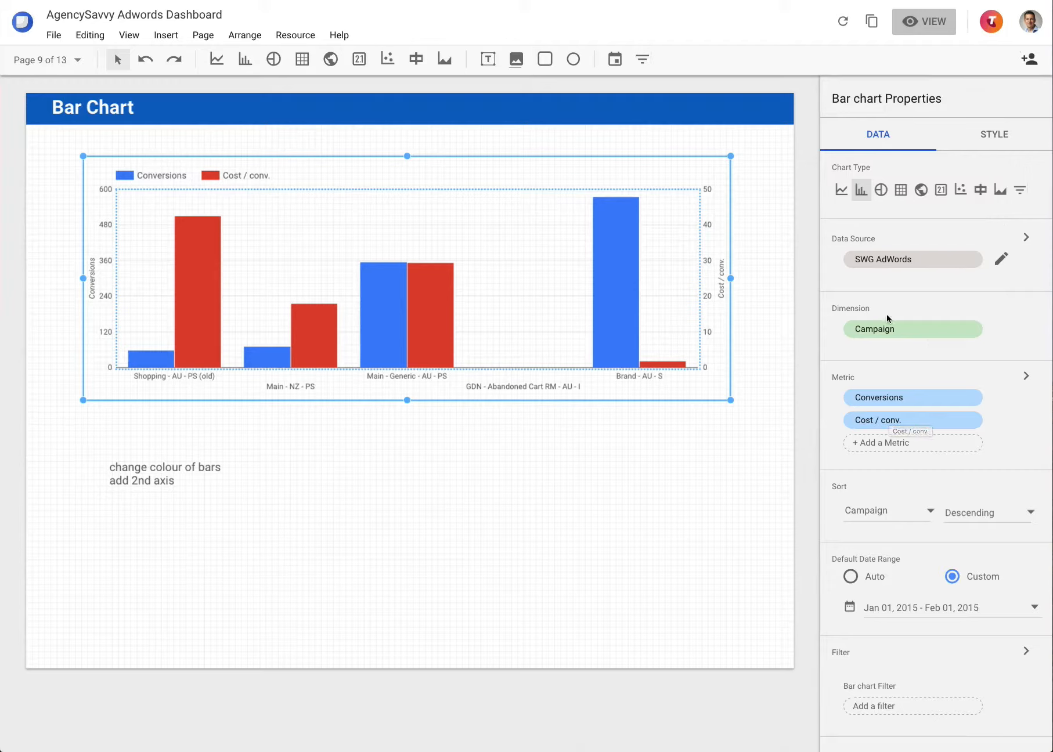
# Step: Delete the Cost / conv. metric from the bar chart's data settings
pyautogui.click(973, 420)
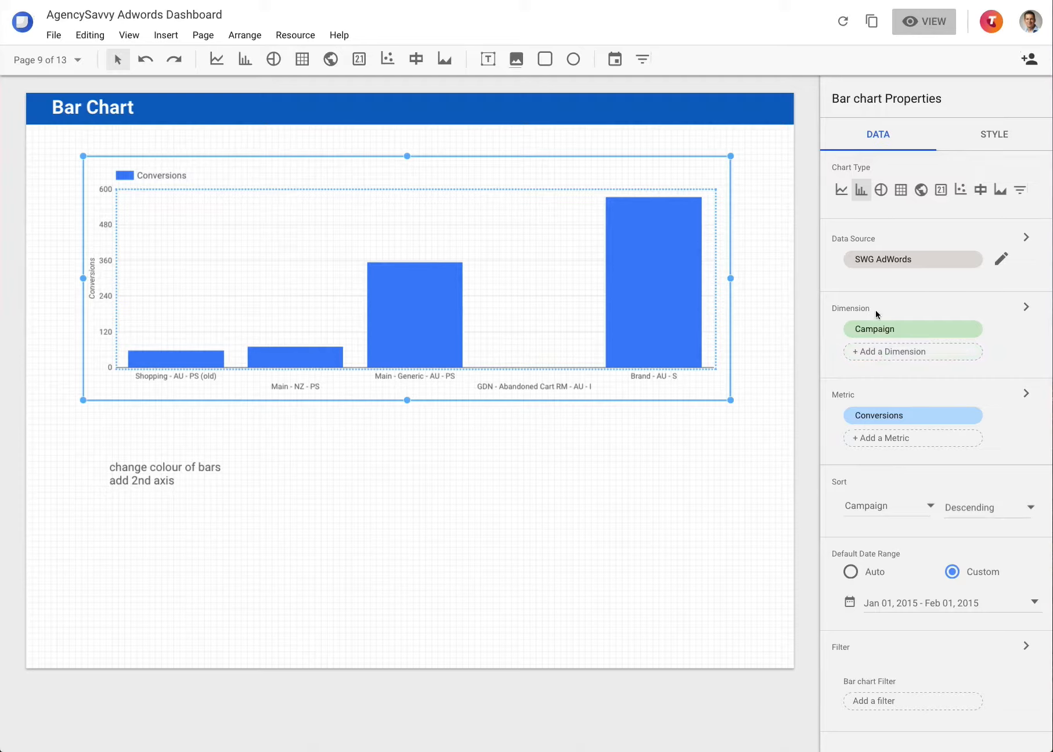
# Step: Add Week as a second dimension alongside Campaign in the bar chart
pyautogui.click(886, 357)
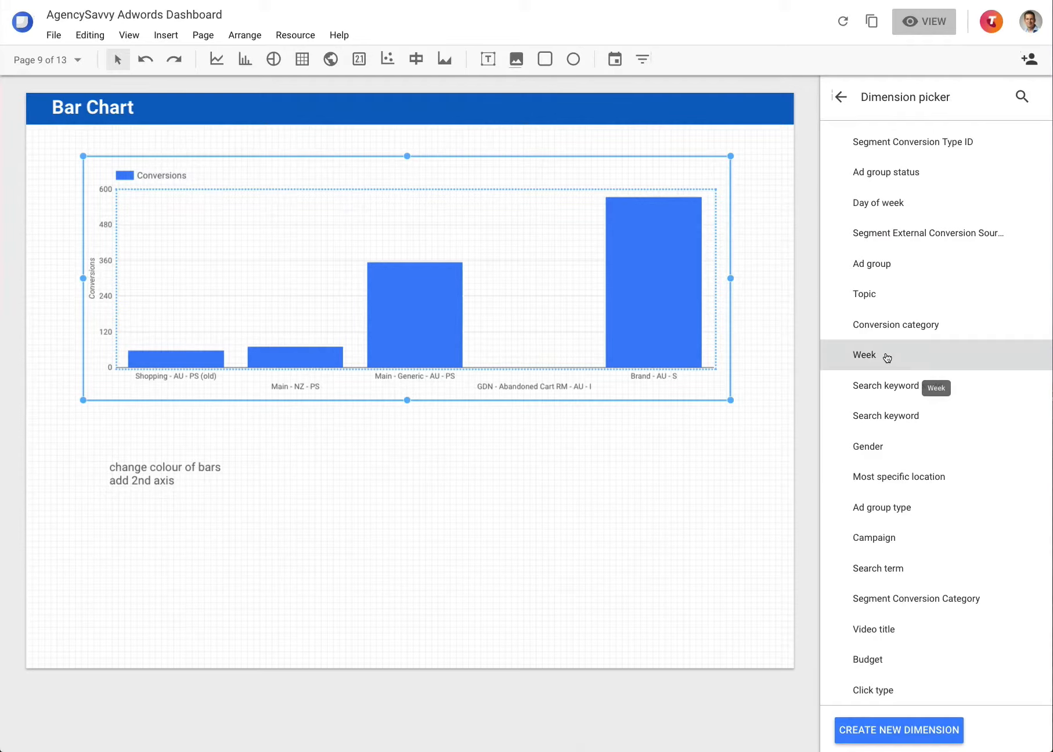
pyautogui.click(887, 356)
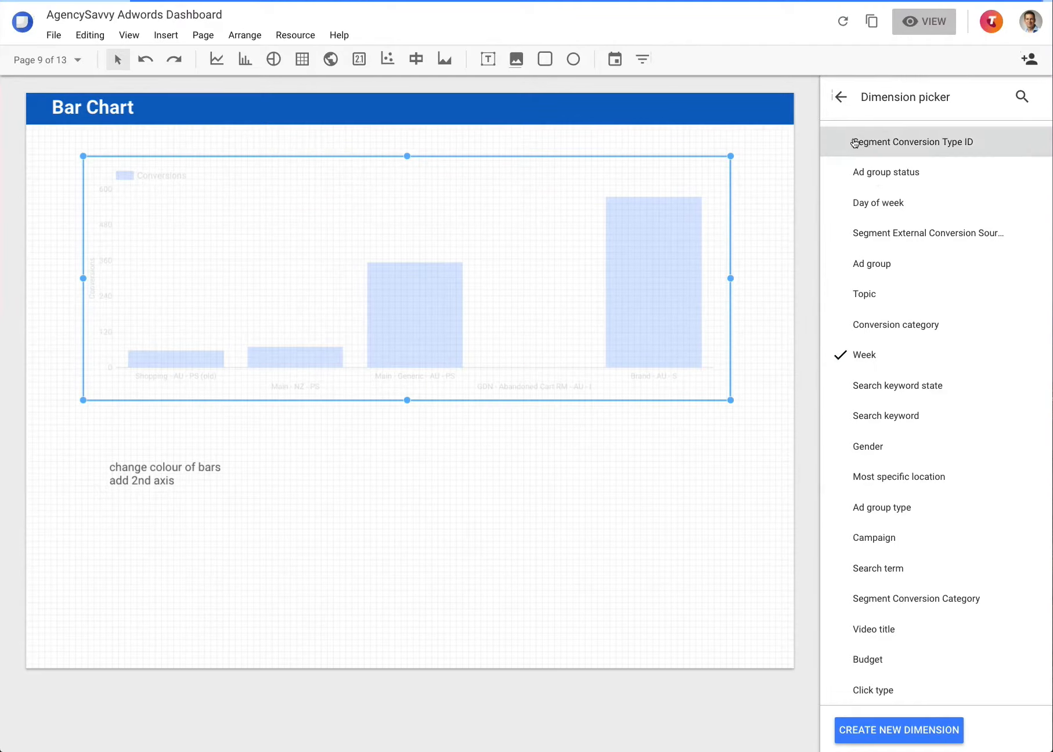
pyautogui.click(841, 96)
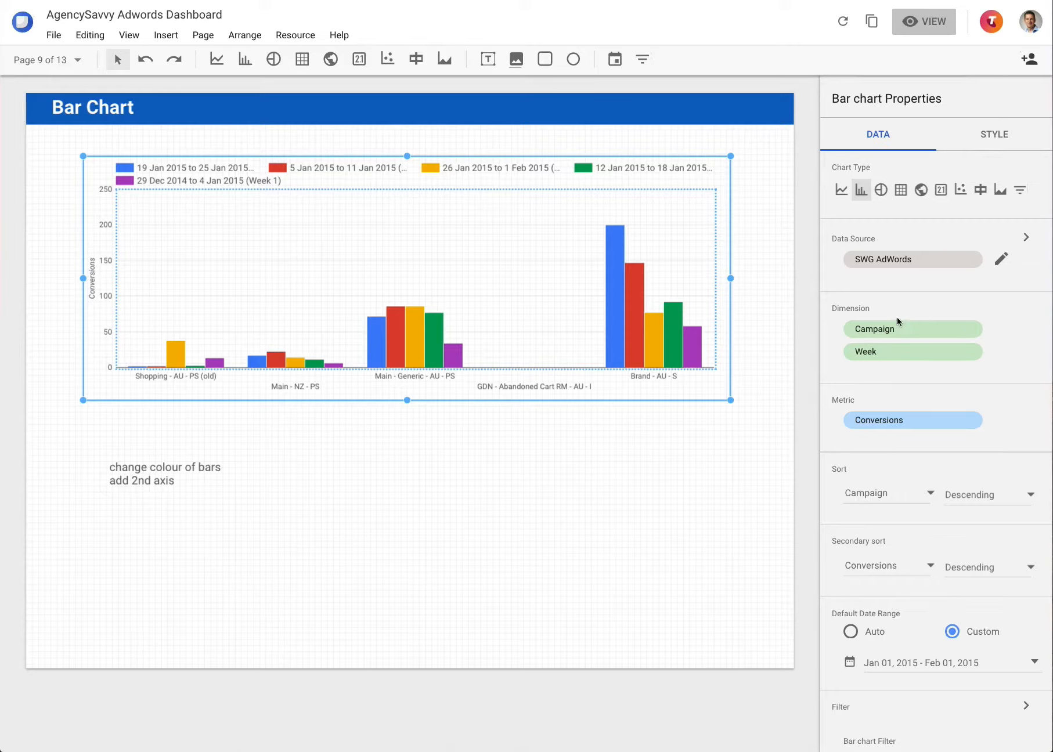
pyautogui.scroll(-1, 907, 352)
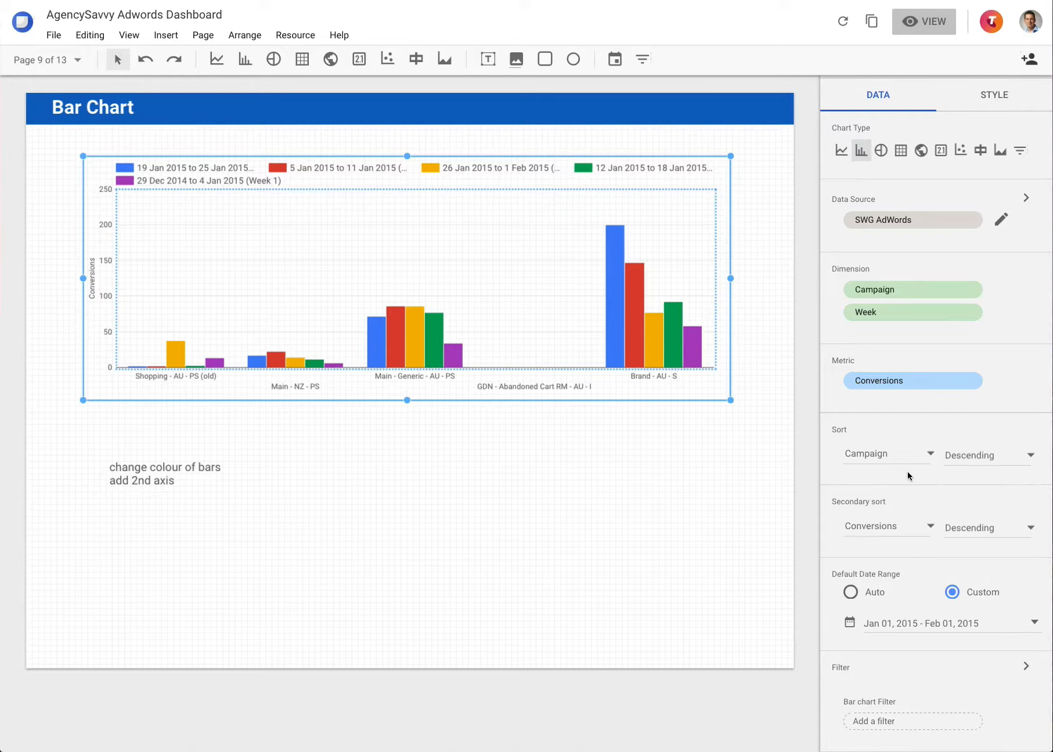
# Step: Switch to page 7 Day of Week and select its Conversions bar chart
pyautogui.click(64, 58)
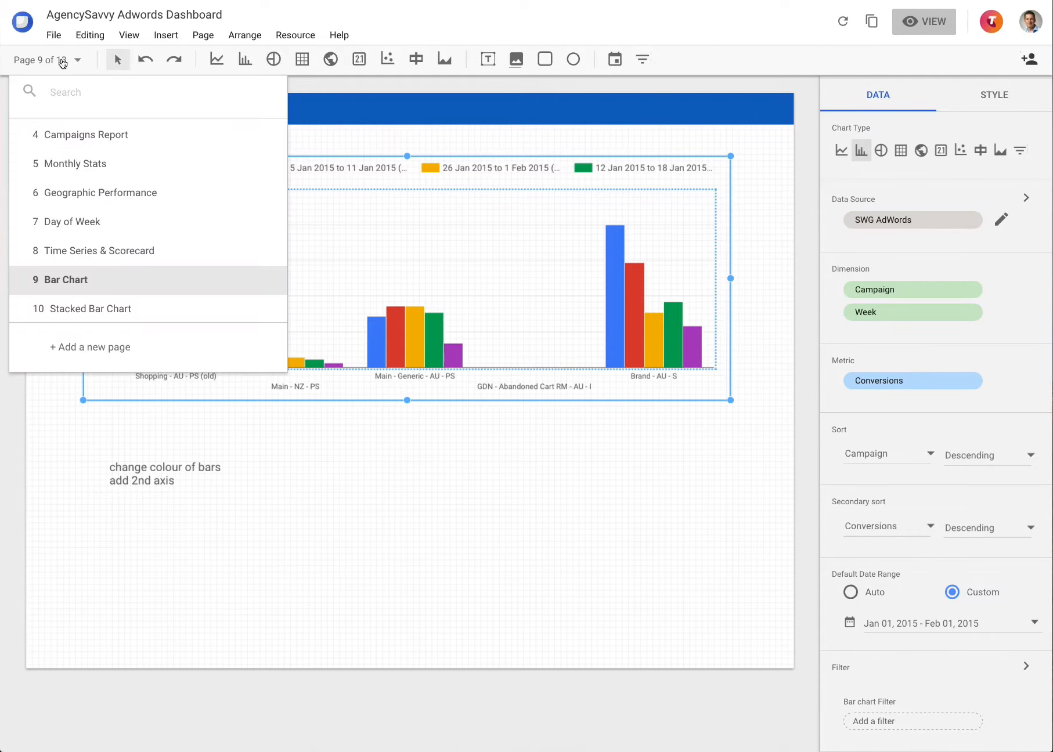
pyautogui.click(71, 232)
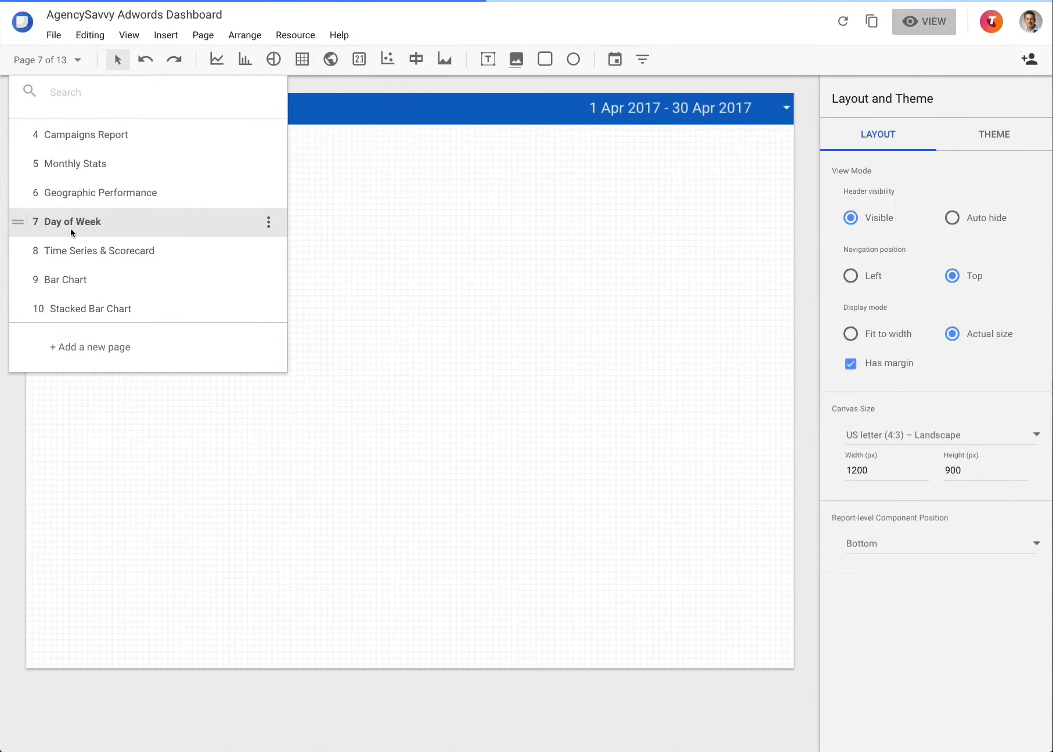
pyautogui.click(418, 498)
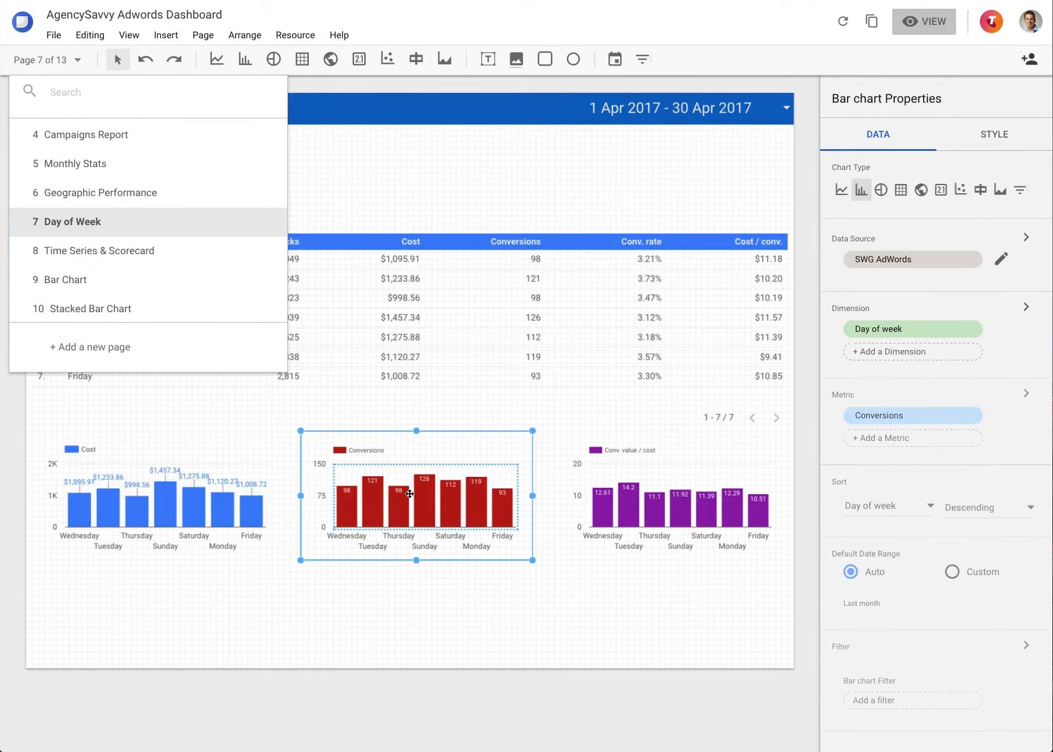
pyautogui.click(531, 623)
pyautogui.click(447, 505)
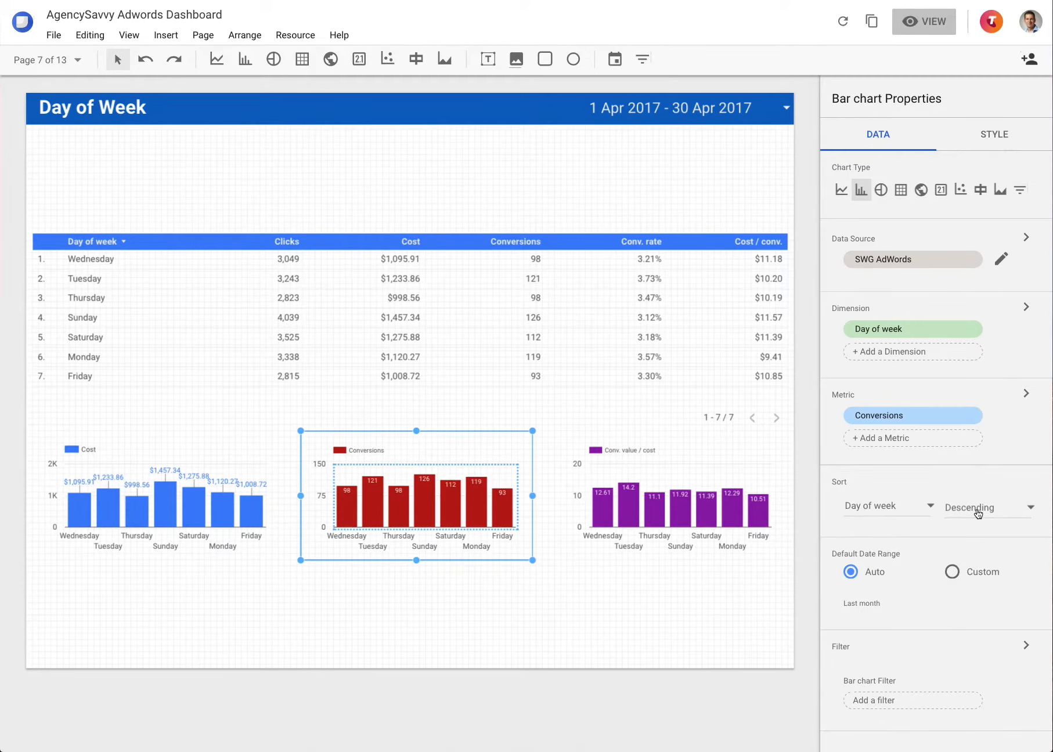
# Step: Change the Day of Week table's sort order from Descending to Ascending
pyautogui.click(168, 336)
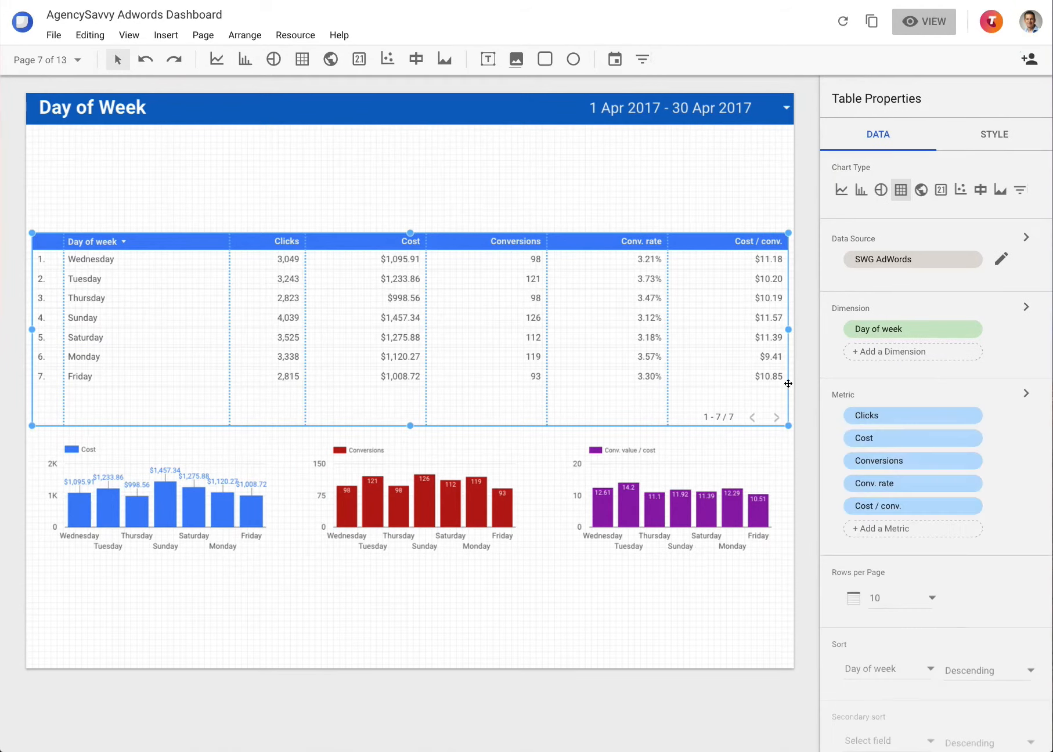
pyautogui.scroll(-2, 893, 570)
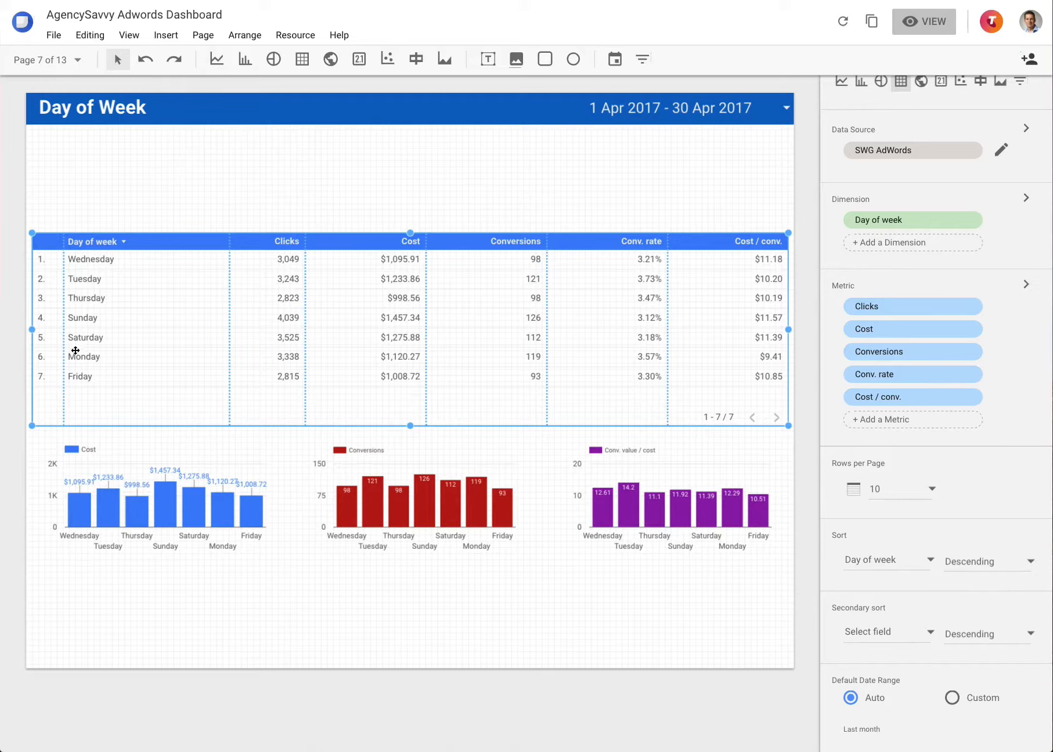
pyautogui.click(978, 563)
pyautogui.click(959, 597)
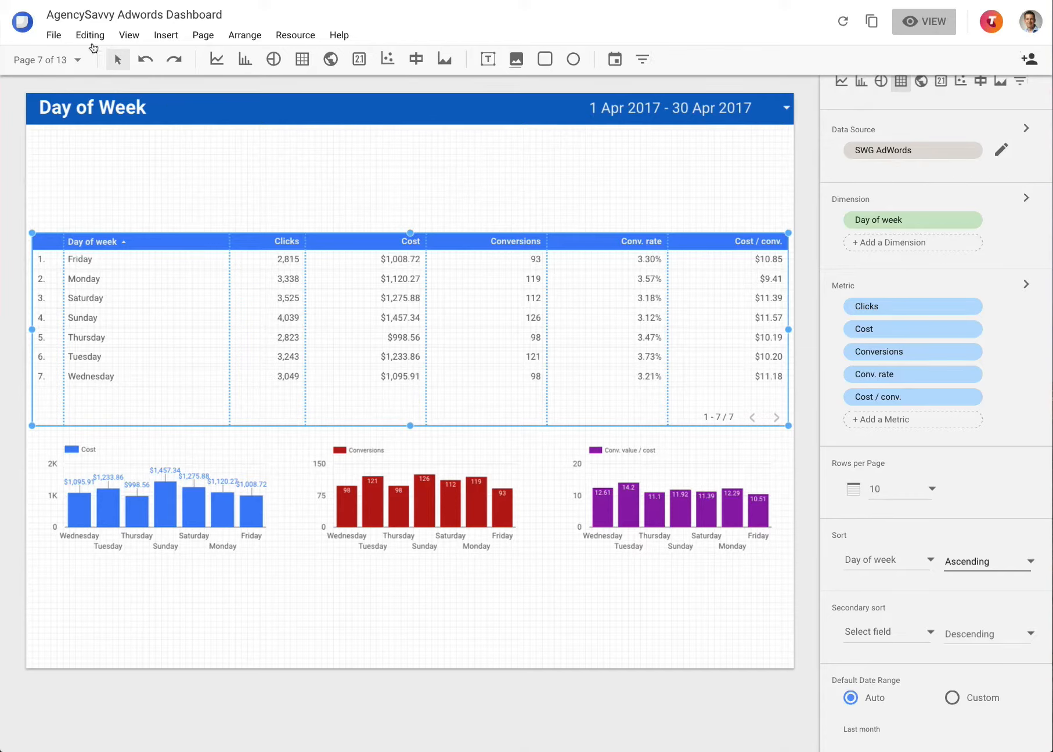
# Step: Open the report page list and scroll down to the later pages
pyautogui.click(77, 60)
pyautogui.scroll(-1, 91, 264)
pyautogui.scroll(-1, 90, 265)
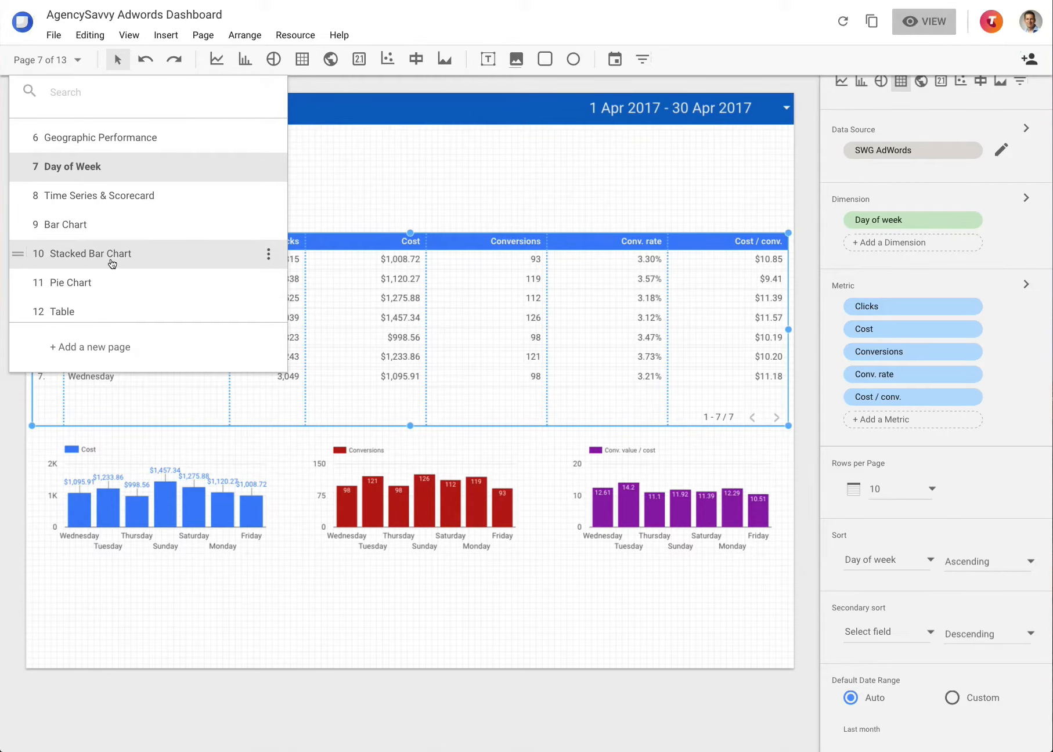
# Step: Go to page 10 Stacked Bar Chart and select the chart to view its properties
pyautogui.click(112, 263)
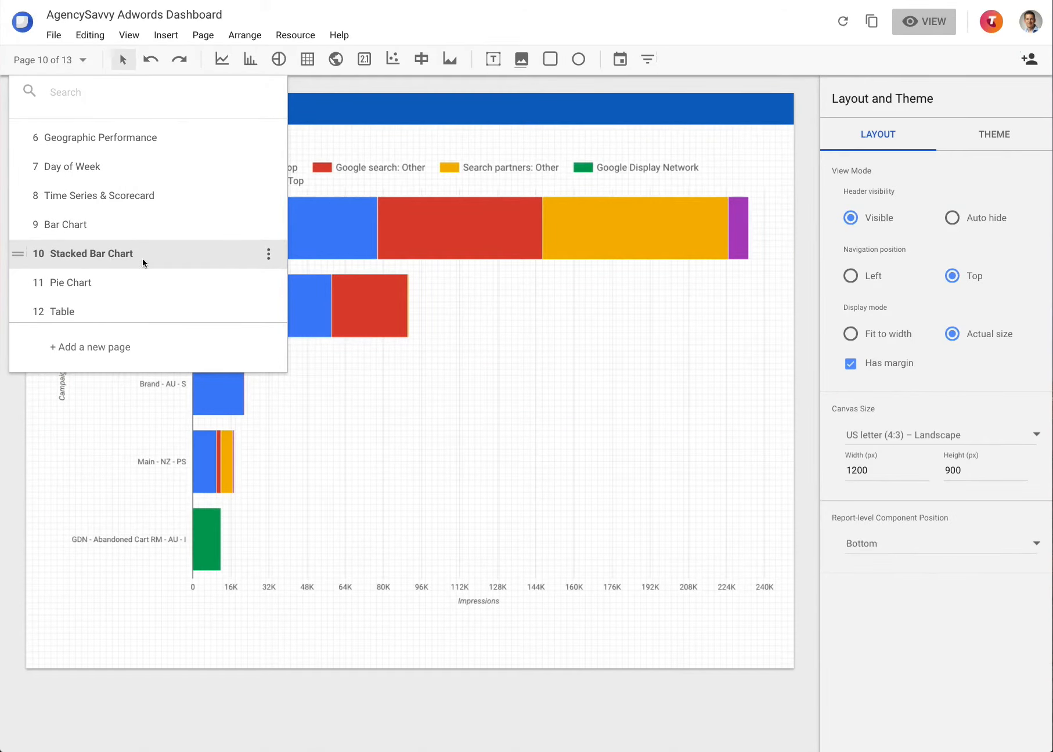
pyautogui.click(419, 248)
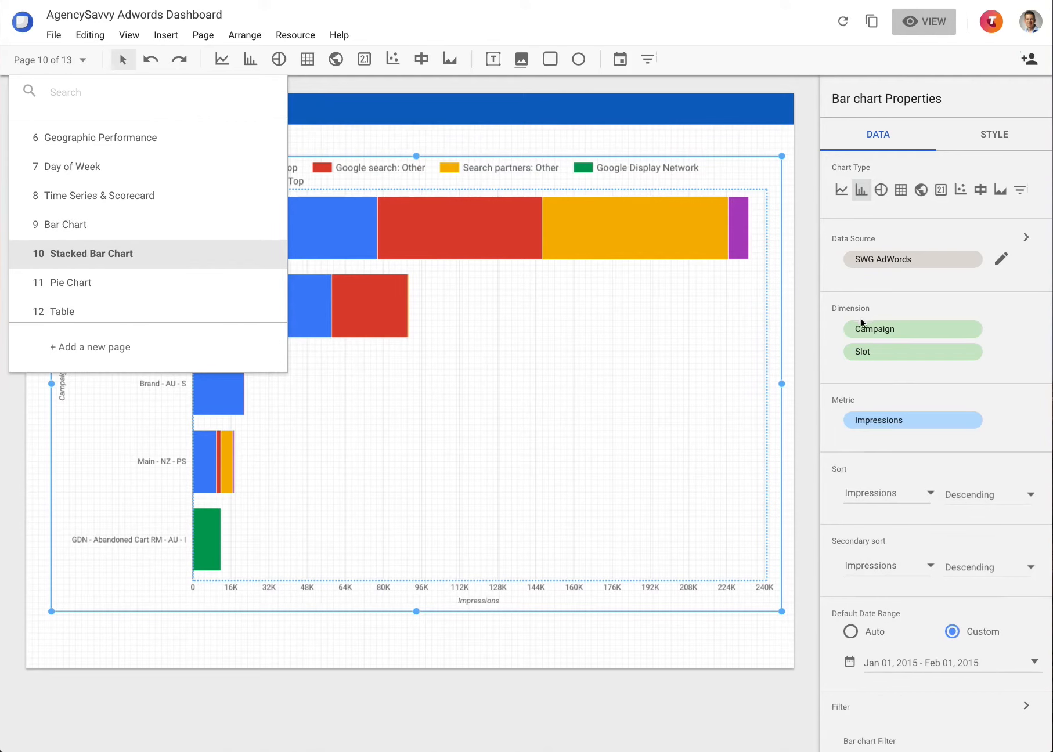
pyautogui.click(783, 364)
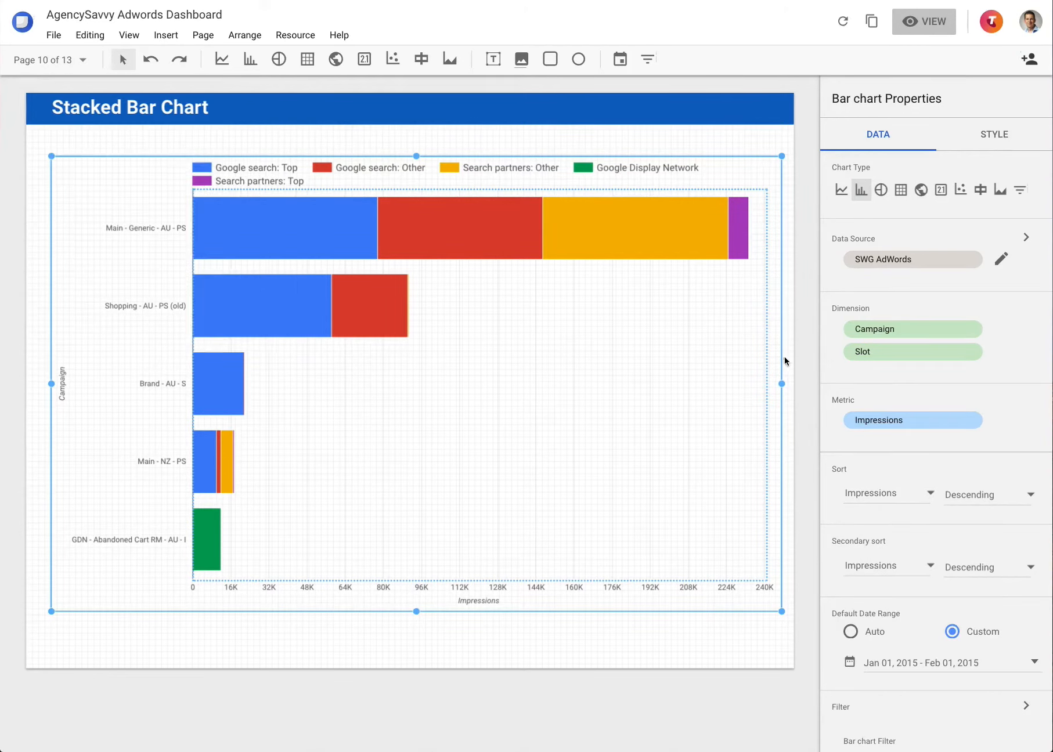
pyautogui.click(475, 261)
pyautogui.click(79, 60)
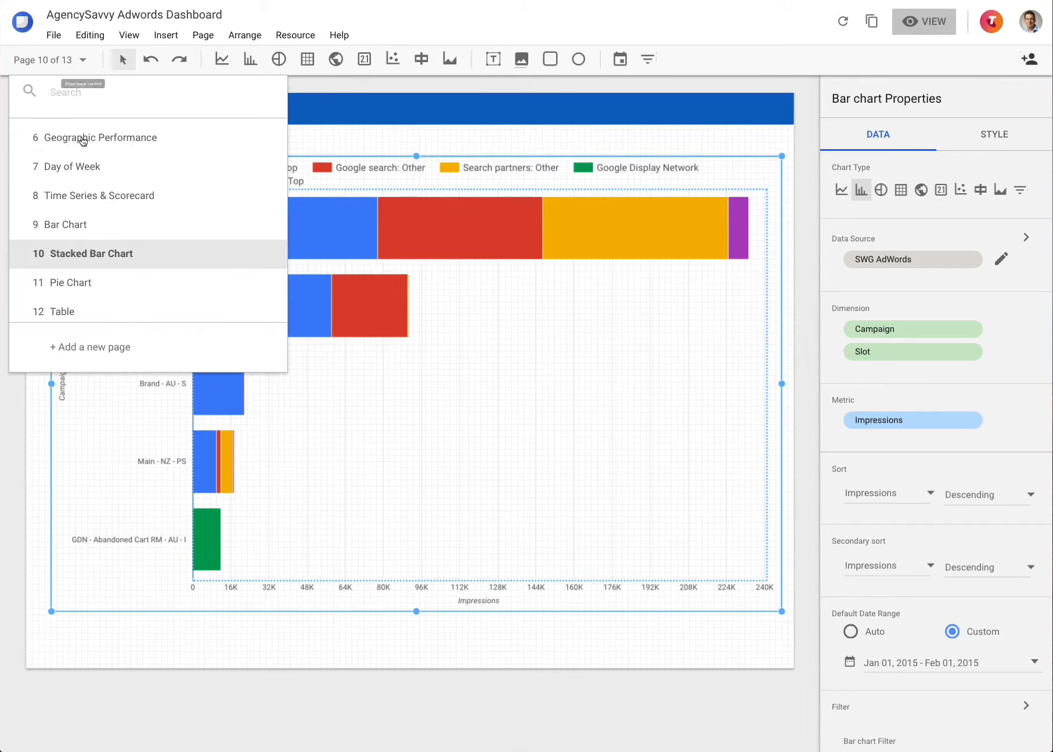
# Step: View the pie chart's properties on page 11 Pie Chart, then move to page 12 Table
pyautogui.click(86, 283)
pyautogui.click(430, 308)
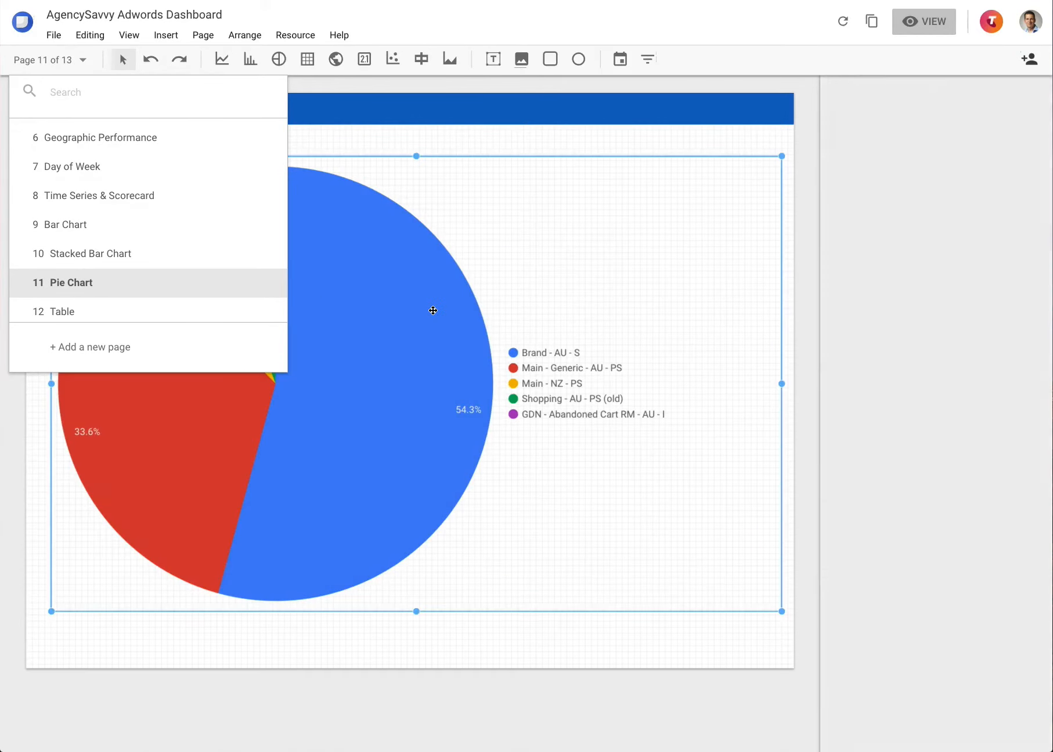
pyautogui.click(698, 618)
pyautogui.click(699, 617)
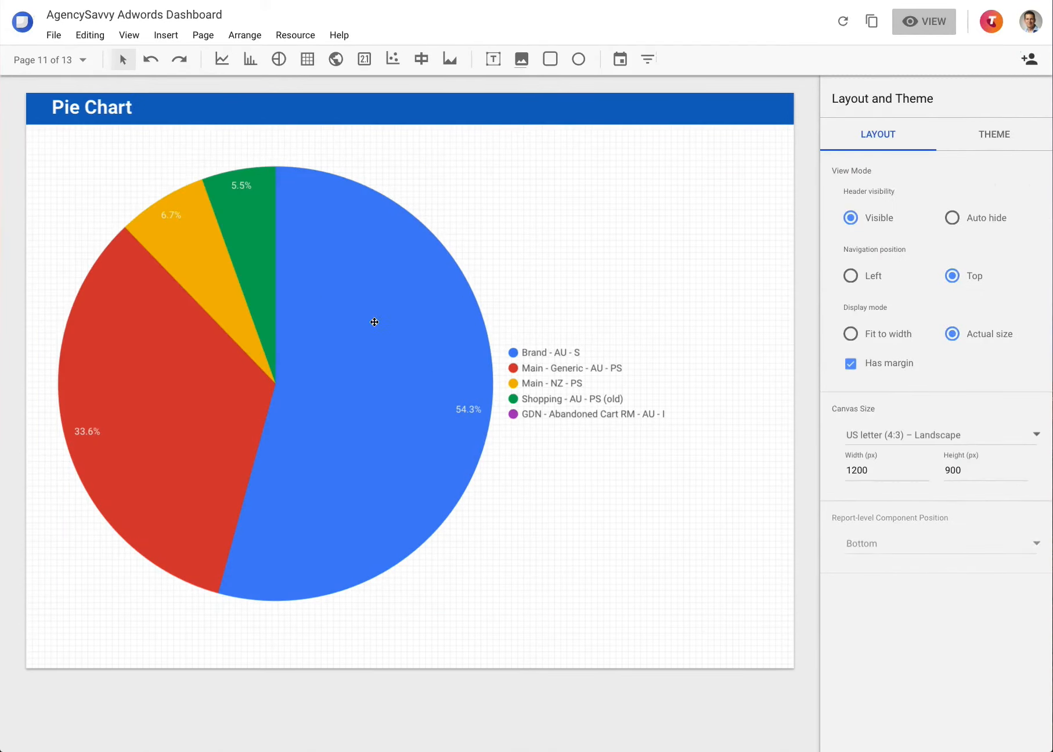
pyautogui.click(361, 326)
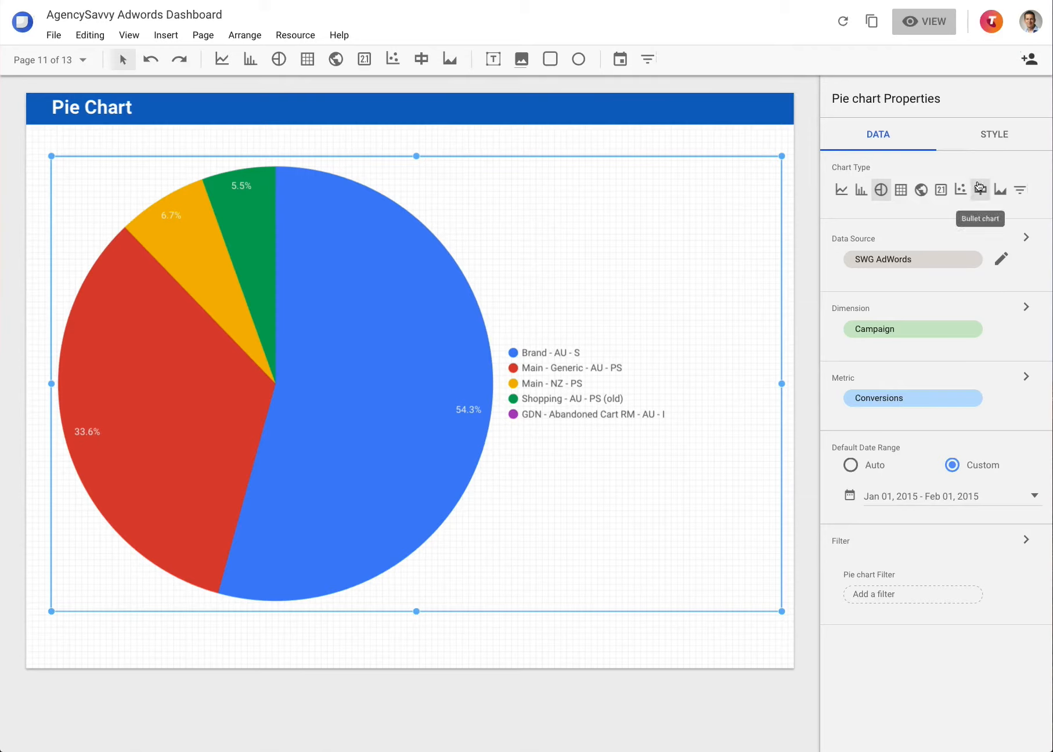
pyautogui.click(18, 60)
pyautogui.click(88, 310)
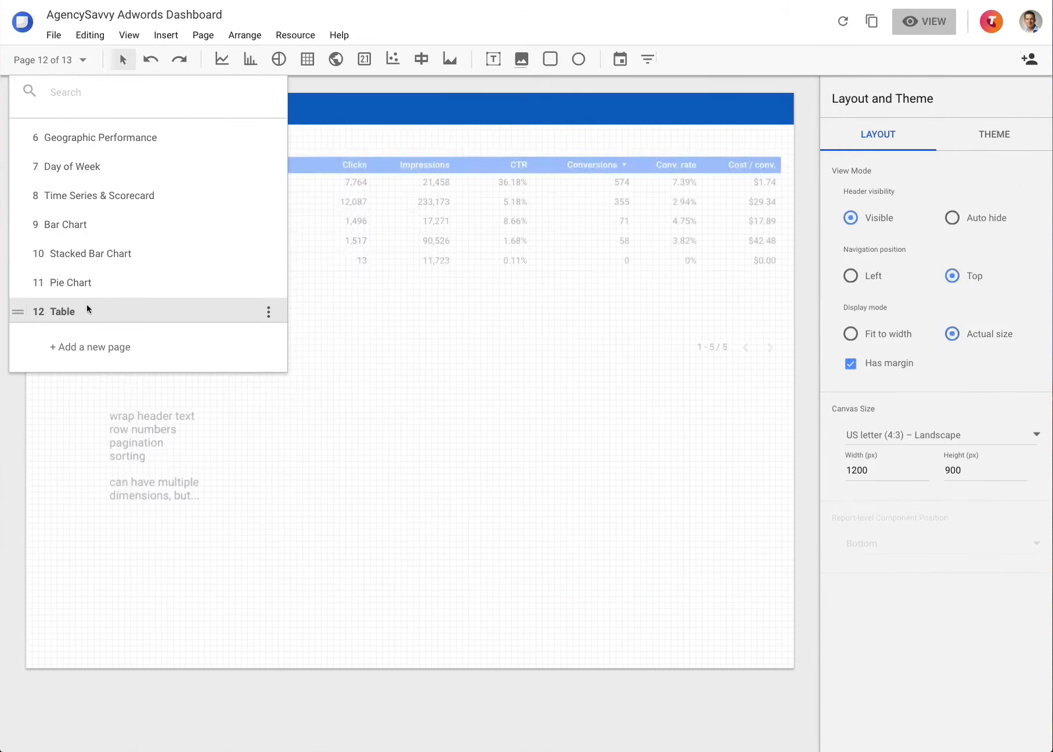
# Step: Select the campaign performance table on page 12 to show its Table Properties
pyautogui.click(490, 293)
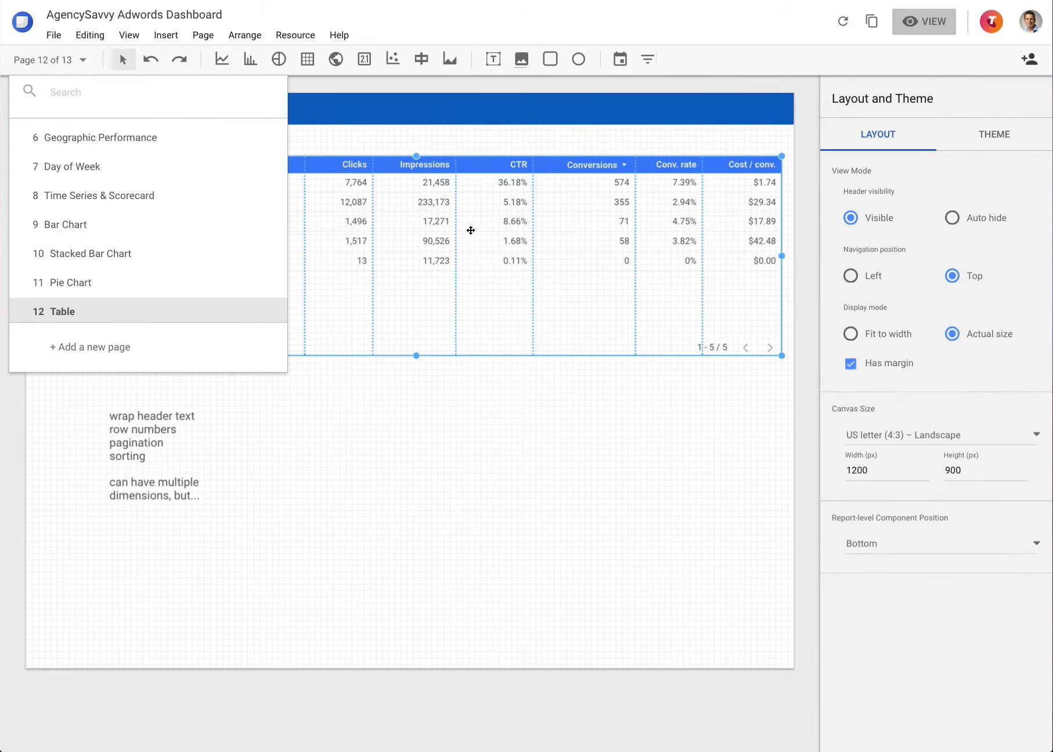
pyautogui.click(470, 389)
pyautogui.click(472, 233)
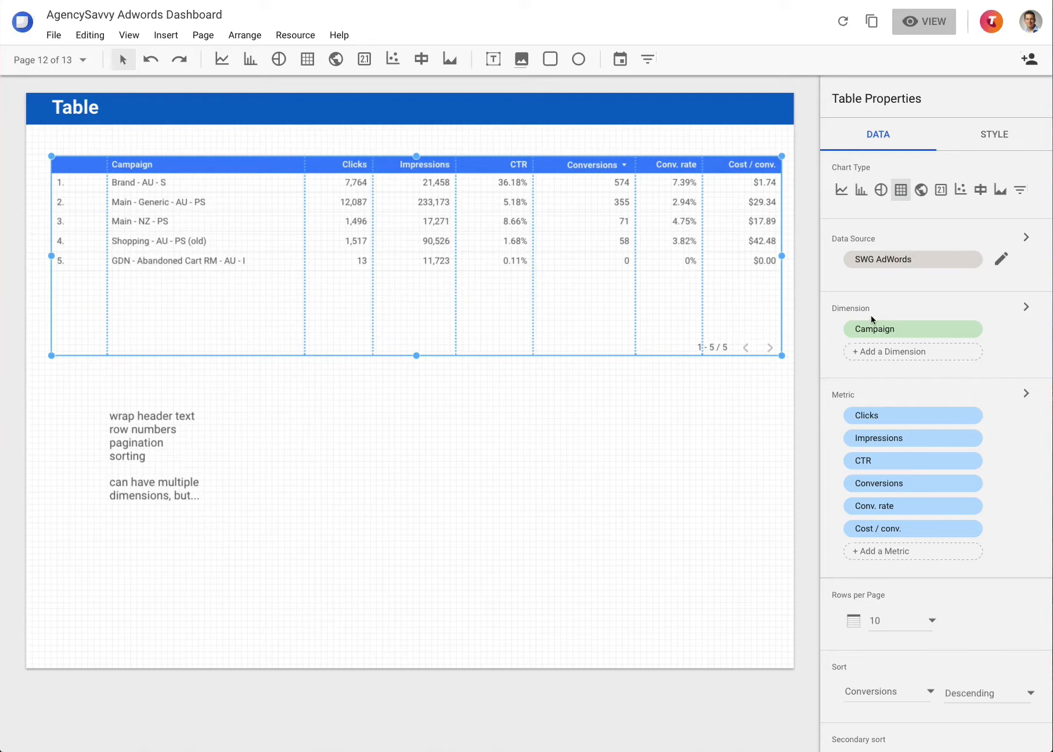
pyautogui.click(882, 356)
# Step: Add Week as the table's second dimension and widen its column to show full dates
pyautogui.click(879, 355)
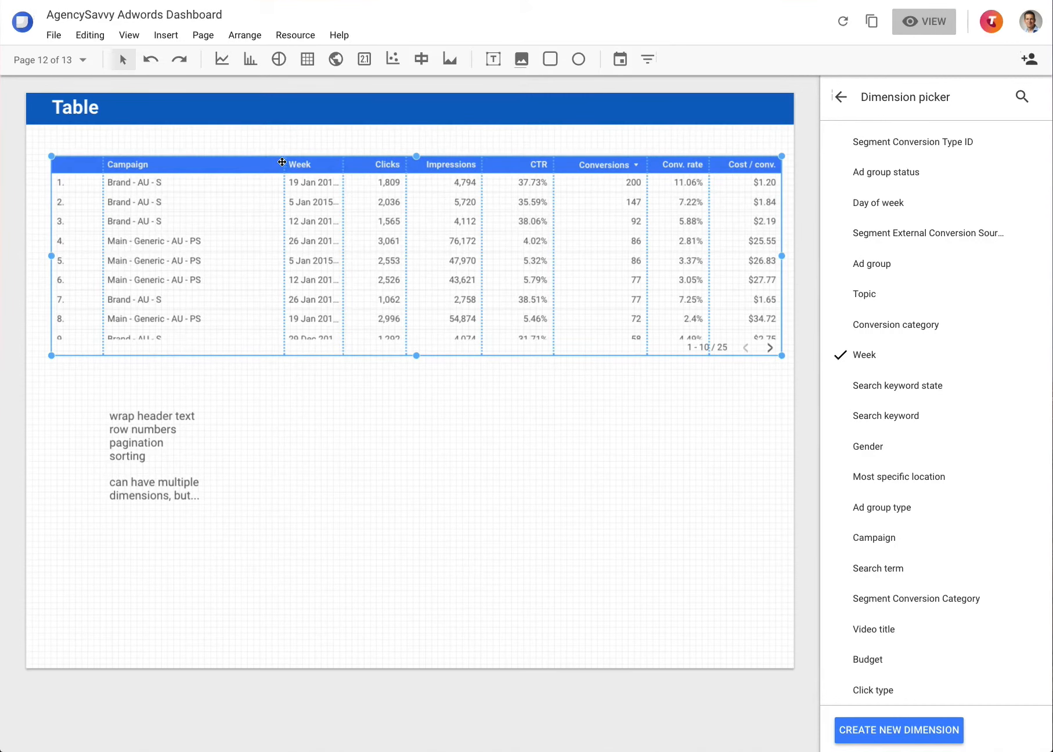
pyautogui.moveTo(282, 162); pyautogui.dragTo(243, 165)
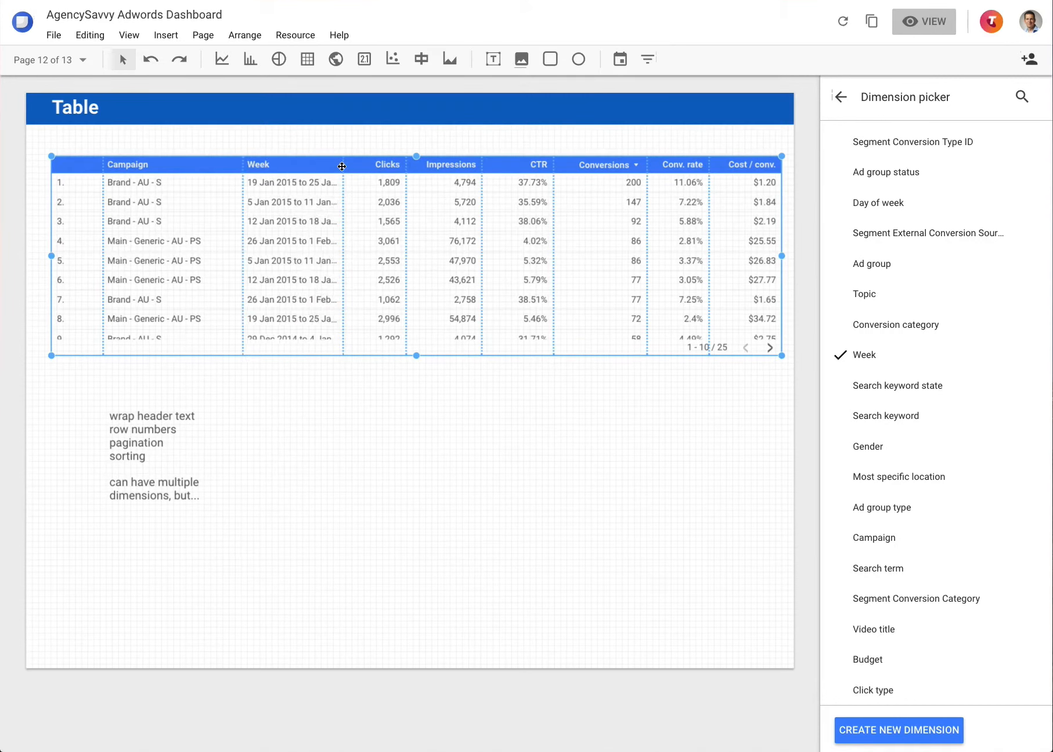
pyautogui.moveTo(342, 166); pyautogui.dragTo(372, 166)
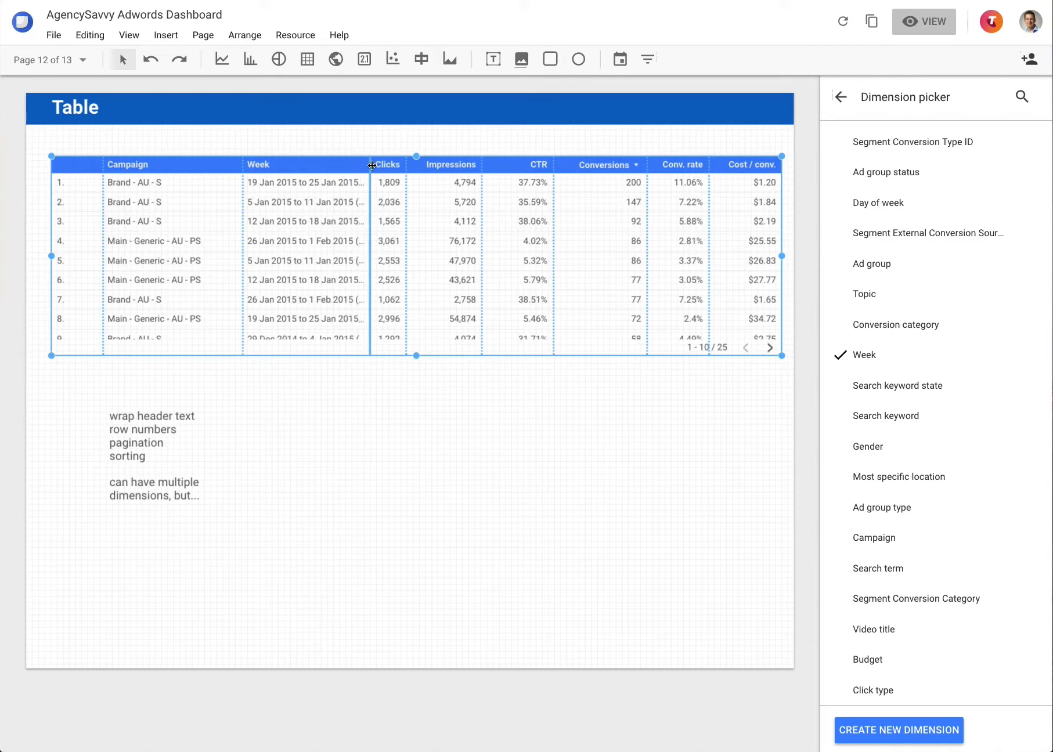
pyautogui.moveTo(243, 165); pyautogui.dragTo(217, 165)
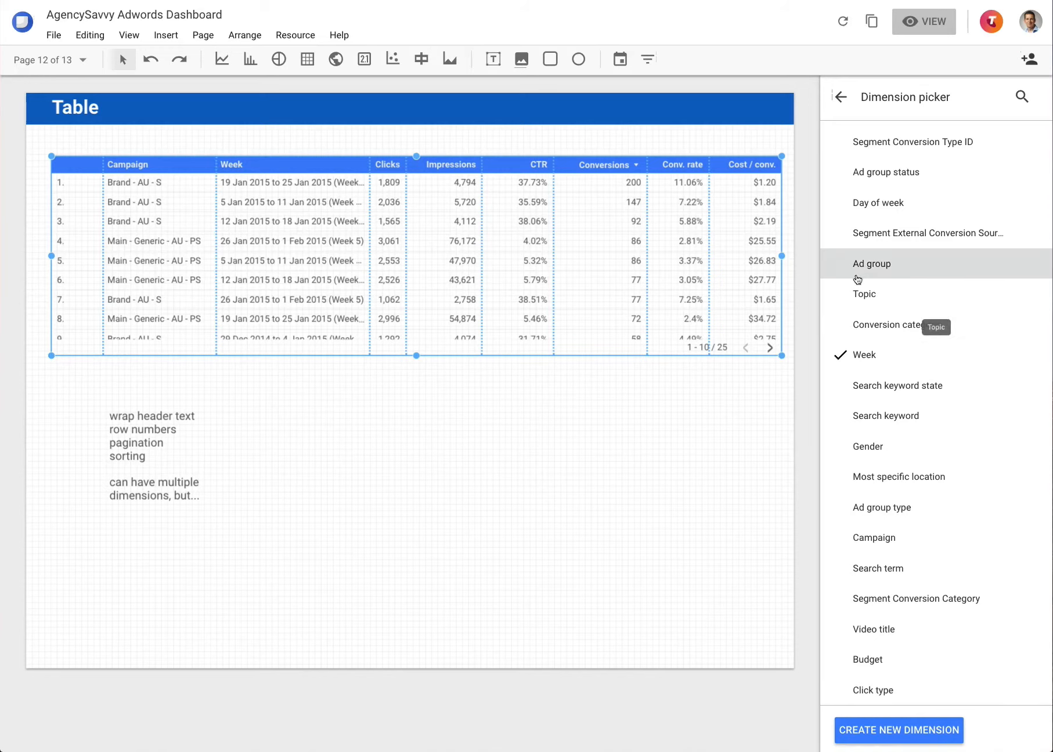
# Step: Replace Week with Ad group and stretch the table tall enough for ten rows
pyautogui.click(836, 271)
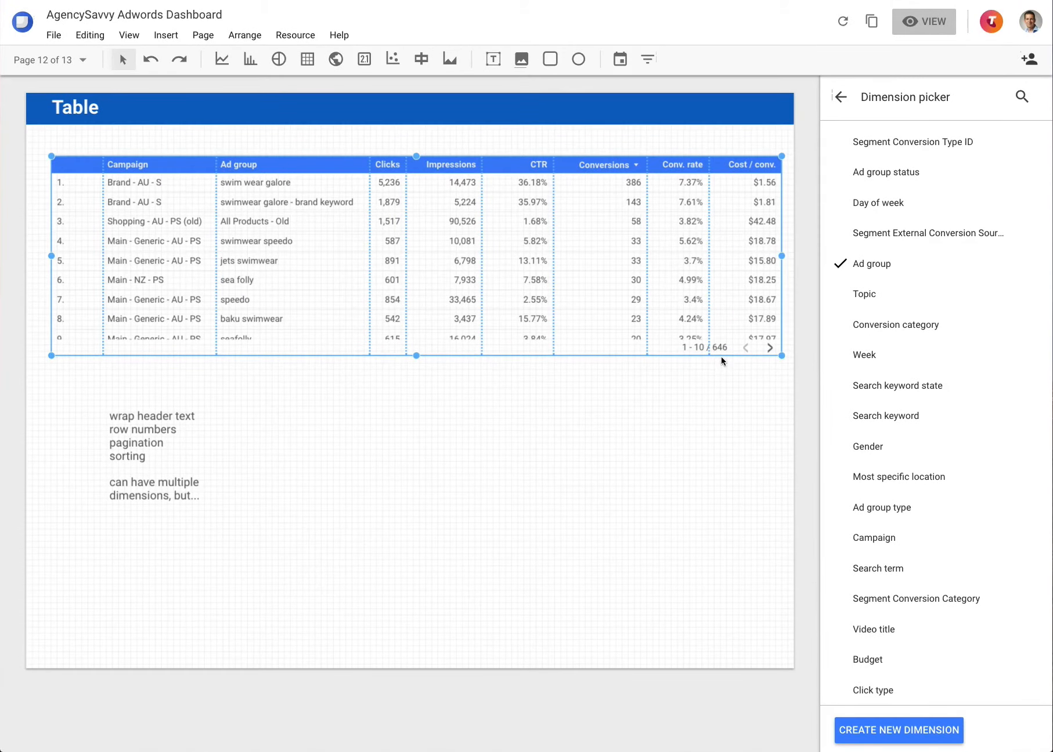
pyautogui.moveTo(417, 355); pyautogui.dragTo(417, 387)
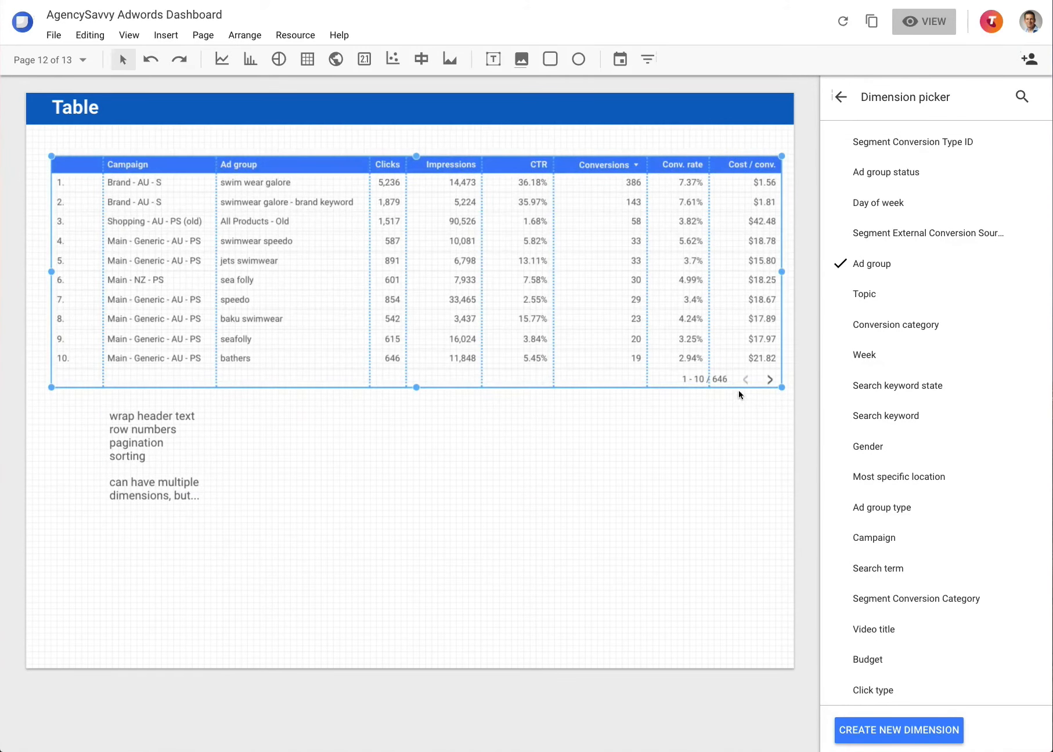
pyautogui.click(840, 97)
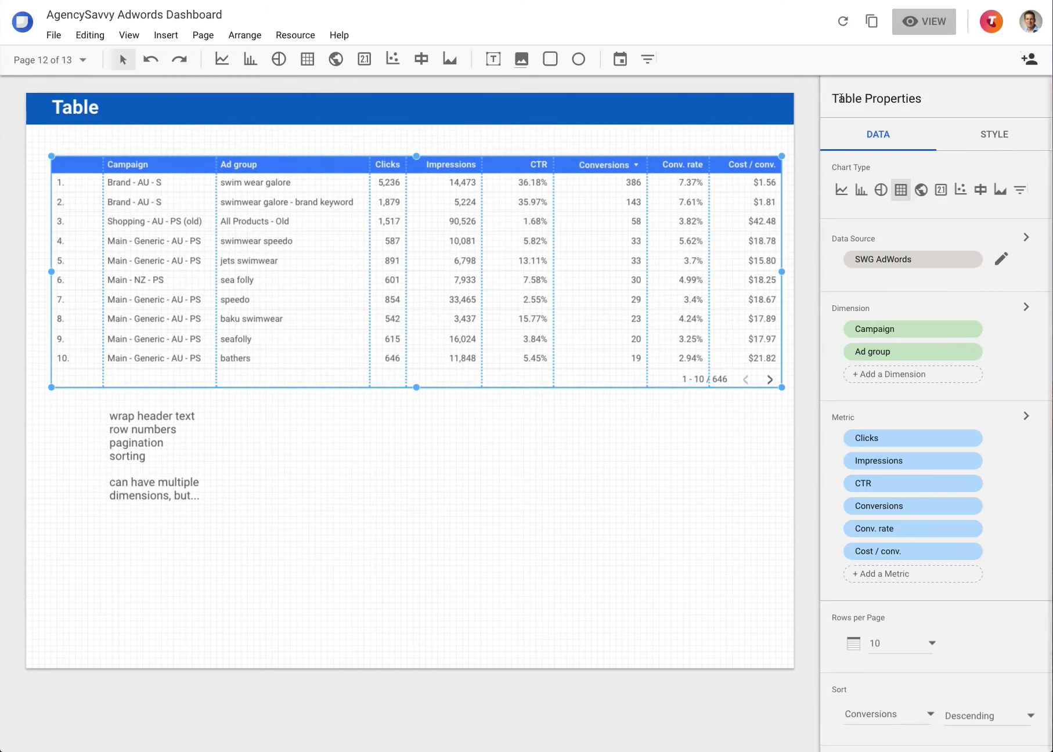
# Step: Drop Ad group from the table's dimensions, leaving only Campaign across 5 rows
pyautogui.click(973, 351)
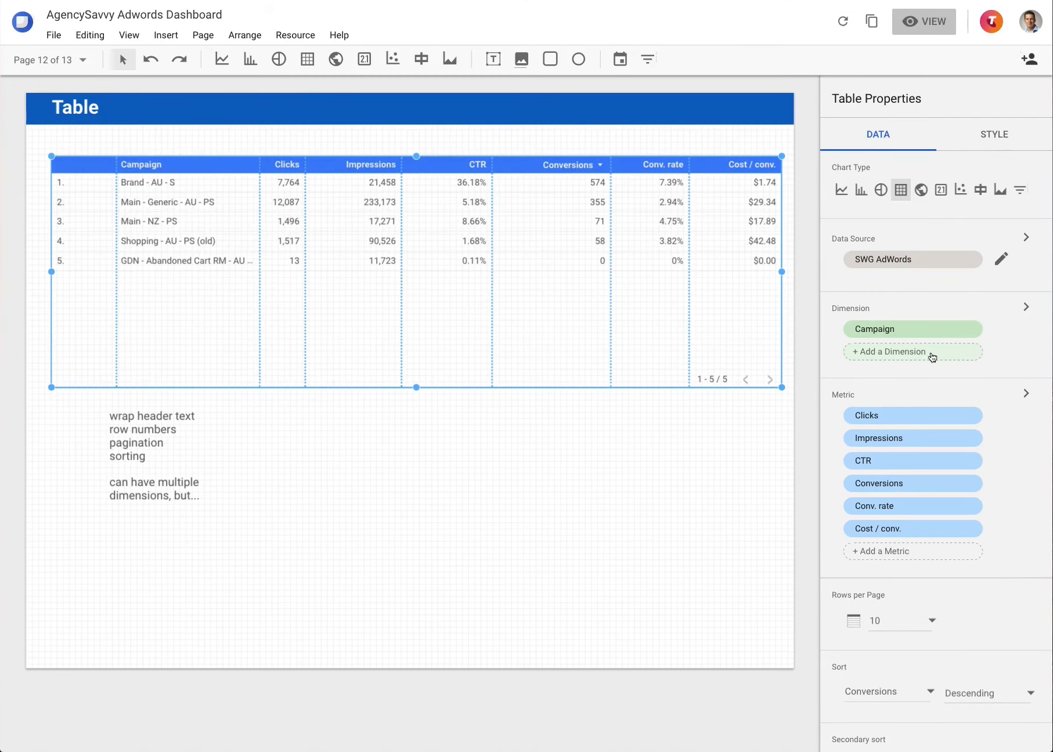
pyautogui.scroll(-4, 896, 498)
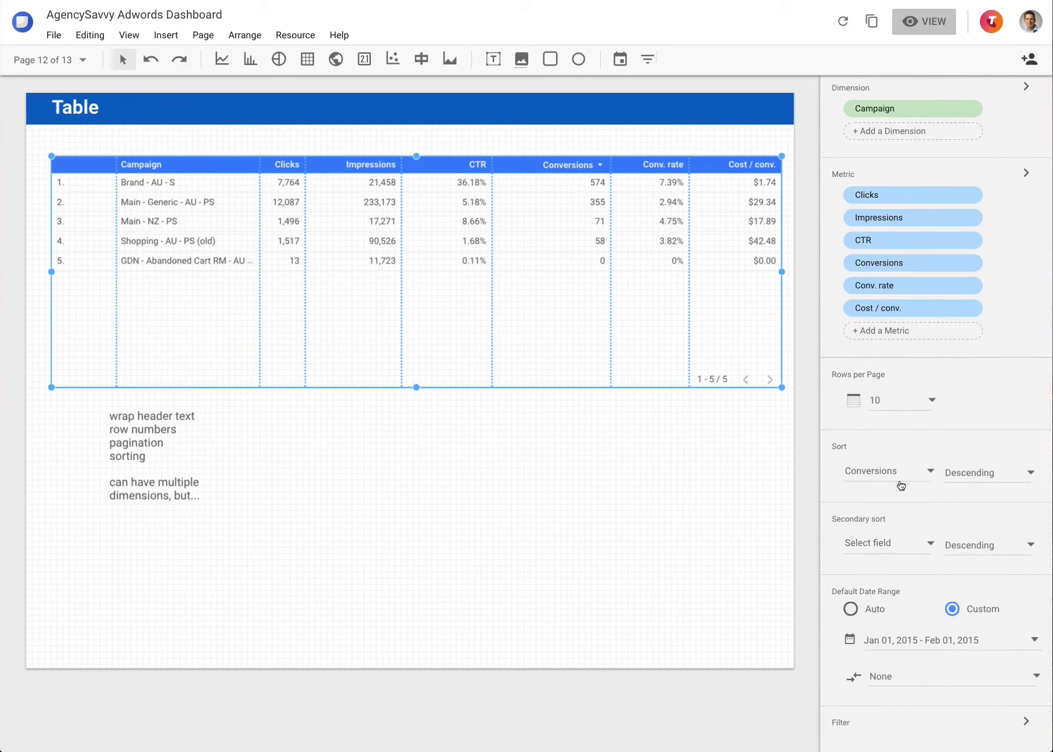
pyautogui.scroll(-1, 896, 510)
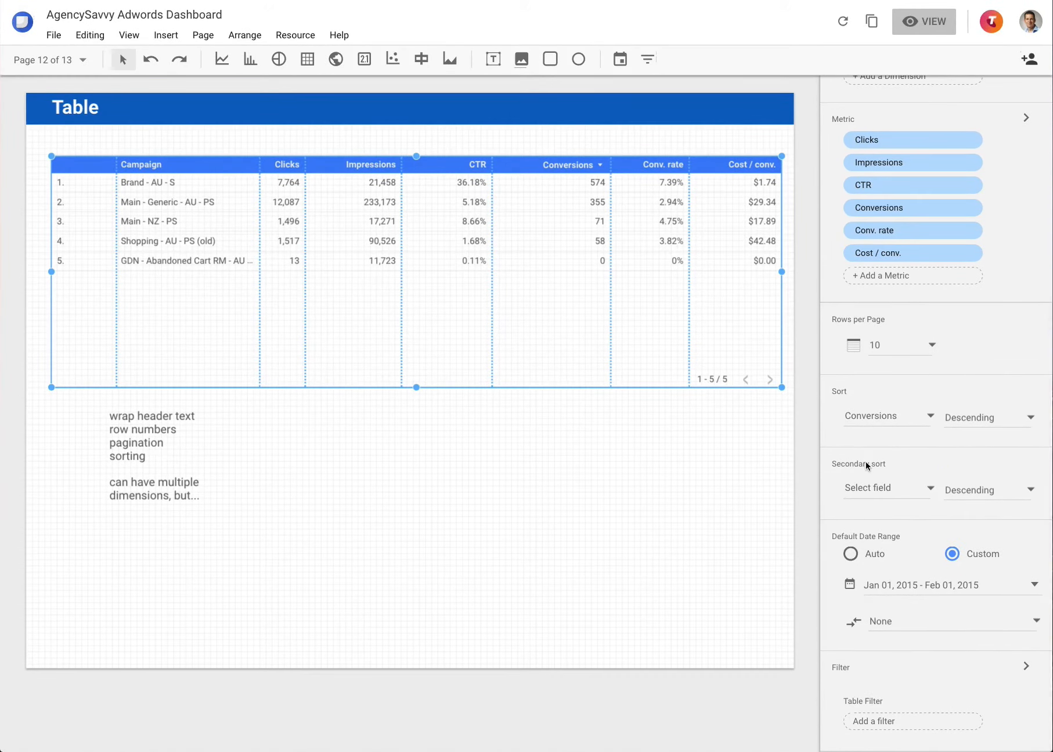
pyautogui.scroll(5, 865, 462)
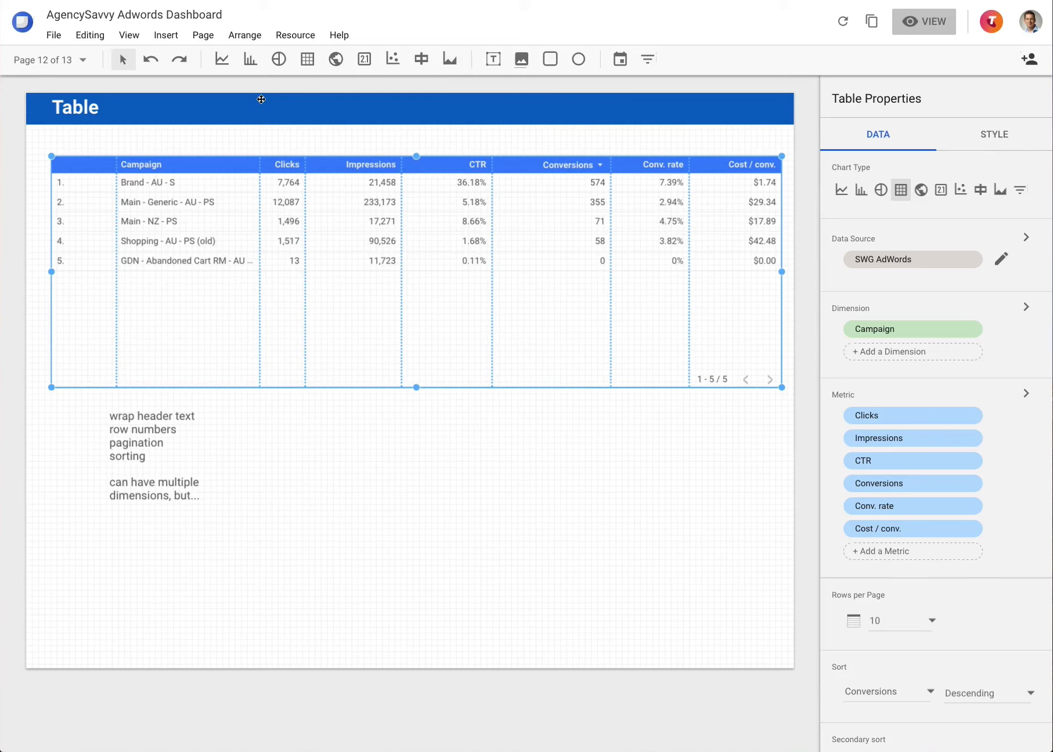
pyautogui.click(970, 0)
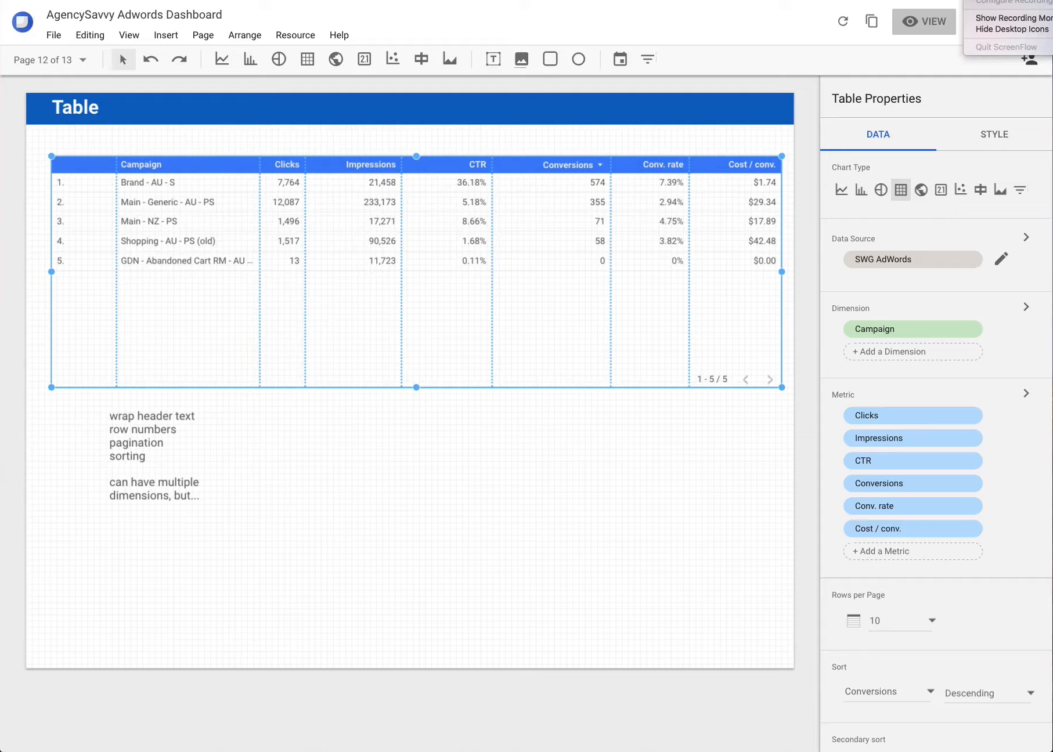